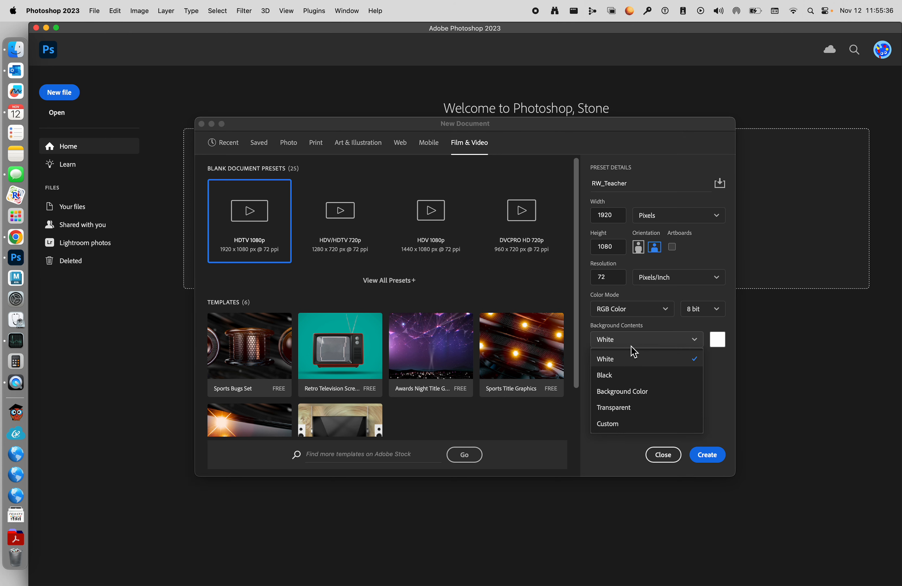
Step: Create the new 1920 x 1080 px document with Transparent background contents
click(637, 407)
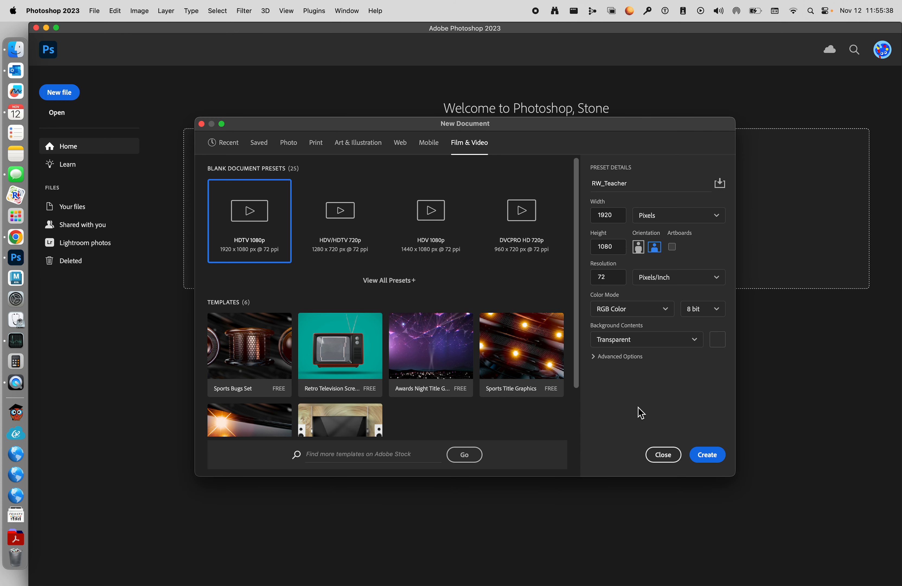
click(708, 454)
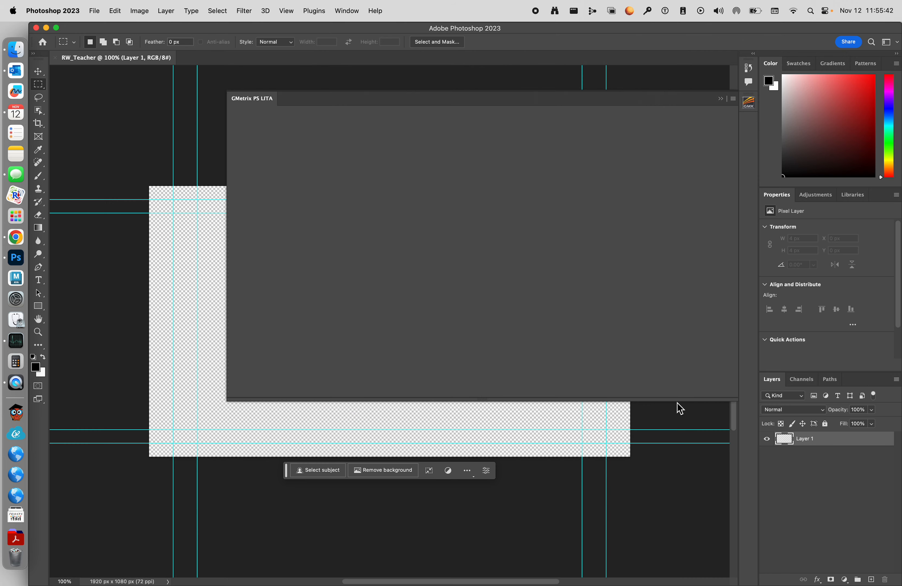
Step: Reset the Essentials workspace and switch to the Motion workspace
click(346, 12)
mouse_move(351, 41)
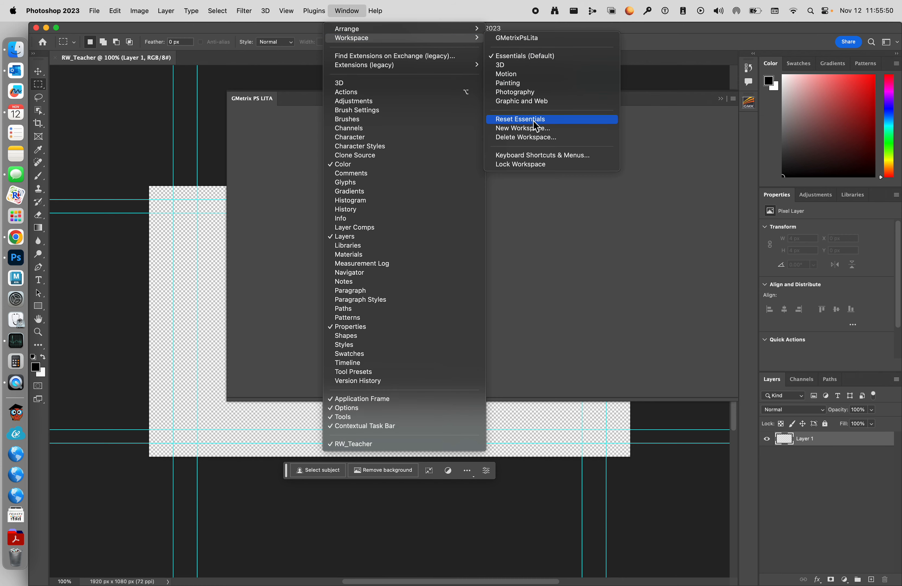
click(533, 120)
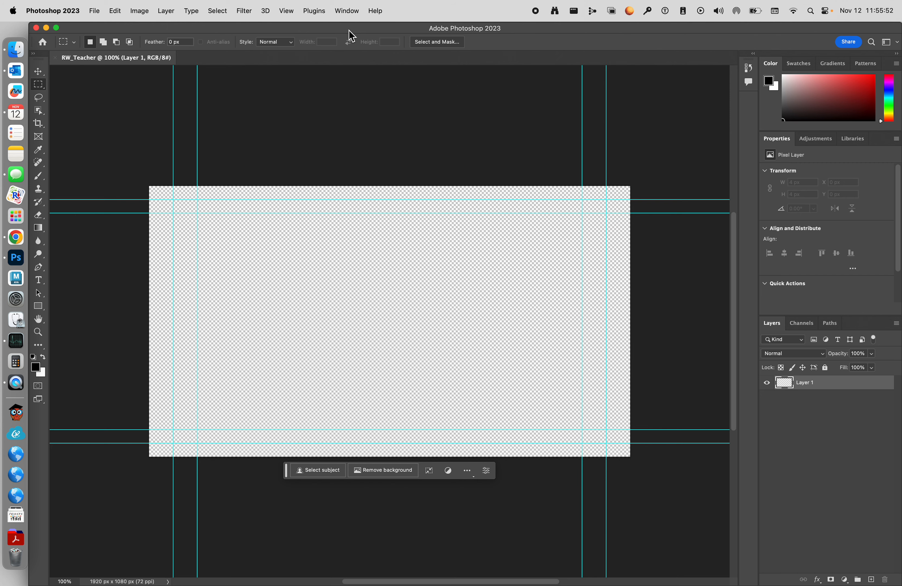
click(346, 12)
mouse_move(356, 40)
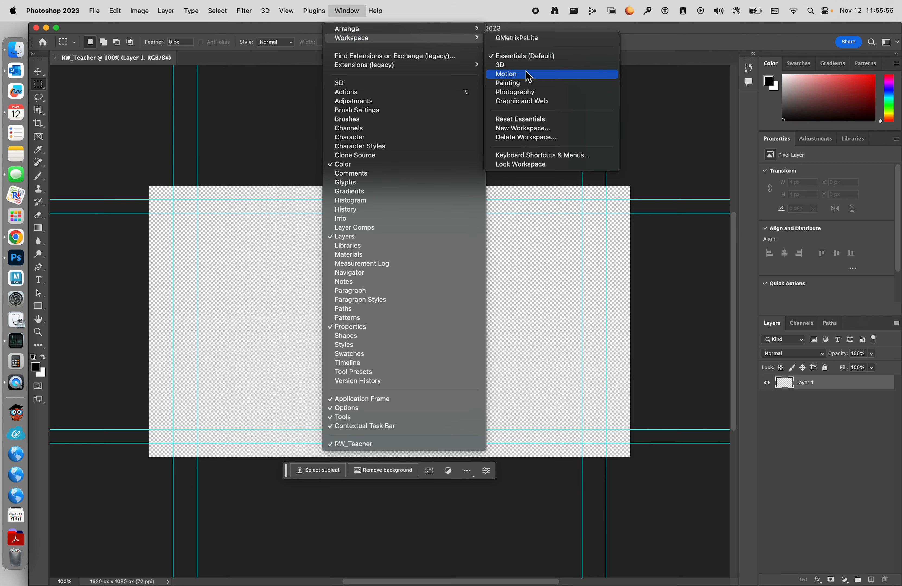
click(527, 74)
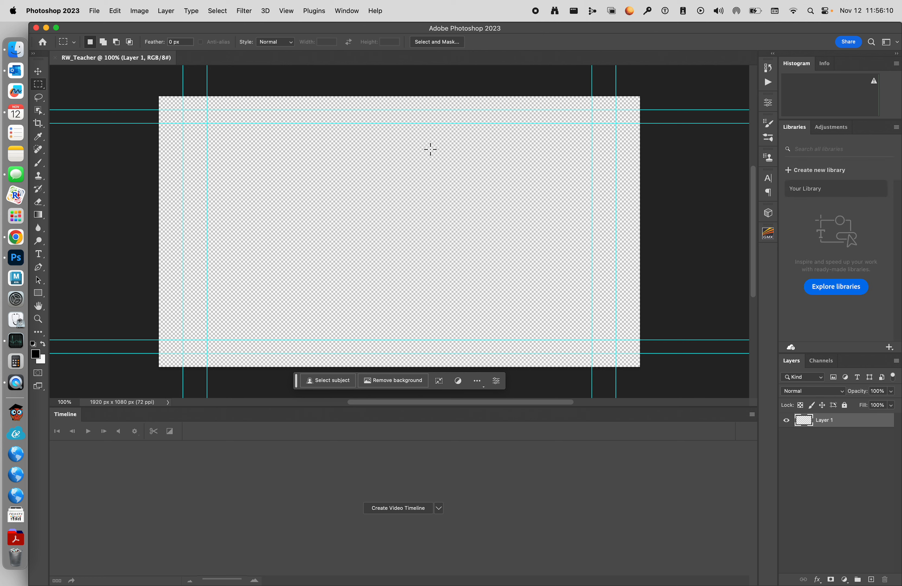
Step: Turn off Extras so the guides are hidden
click(286, 11)
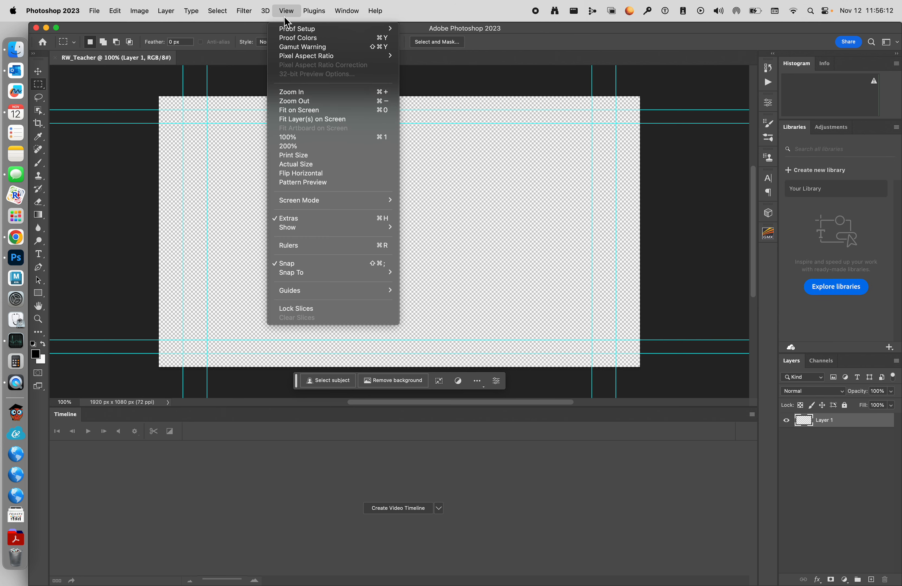
click(309, 219)
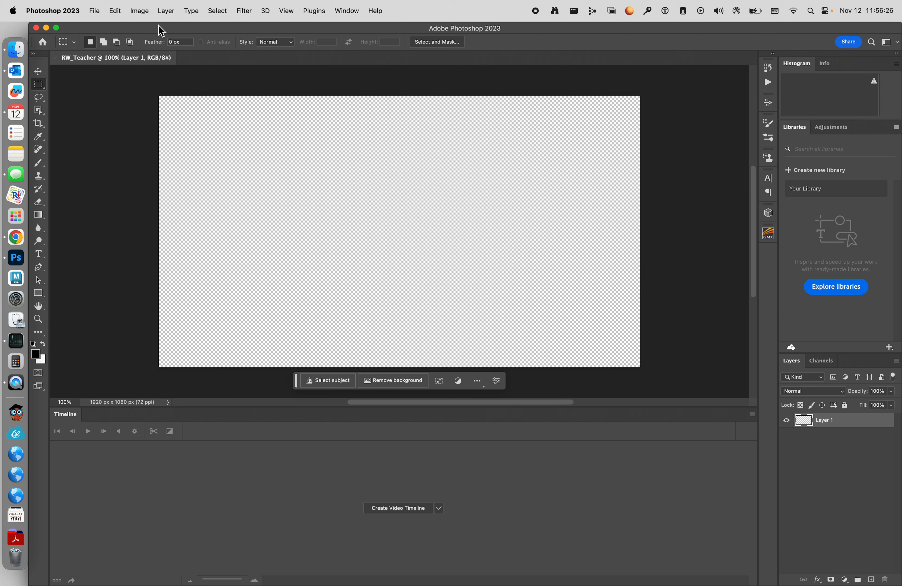
Step: Add a new video layer from the file RW_VideoOption_03.mov in the Walking Rotoscope Video Options folder on the Desktop
click(165, 11)
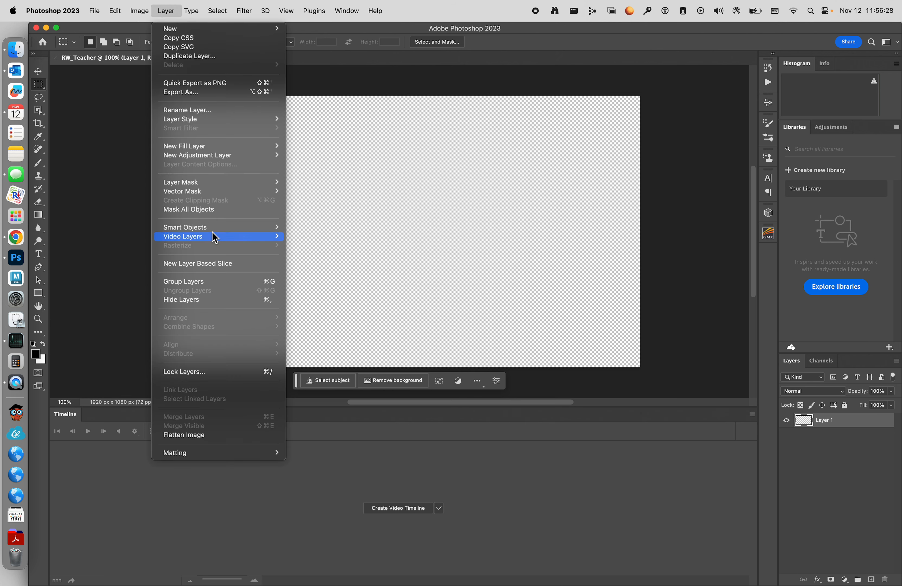
mouse_move(212, 238)
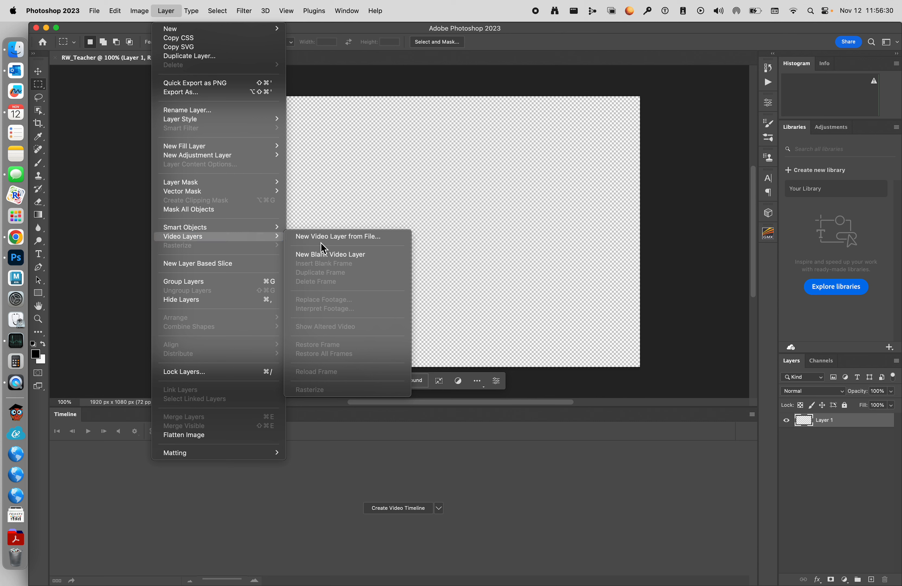
click(338, 237)
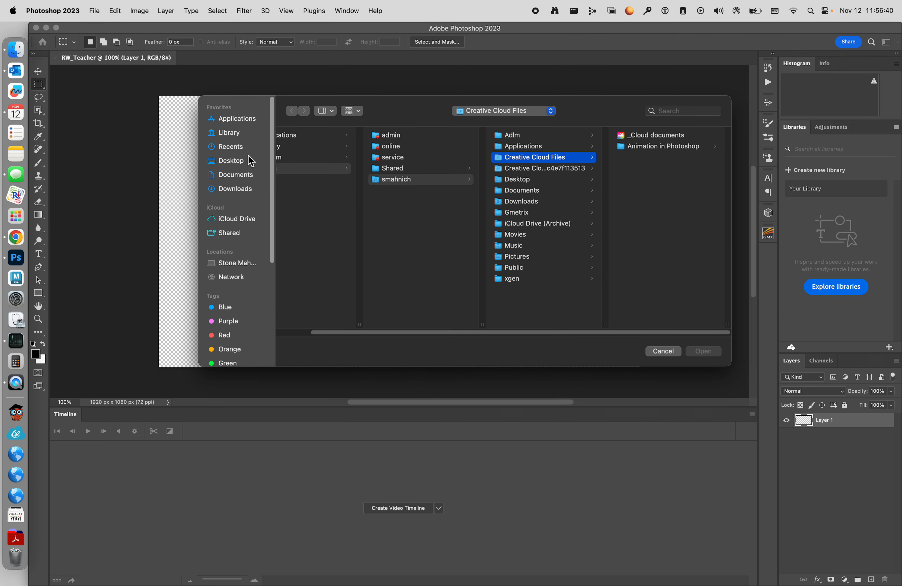
click(242, 161)
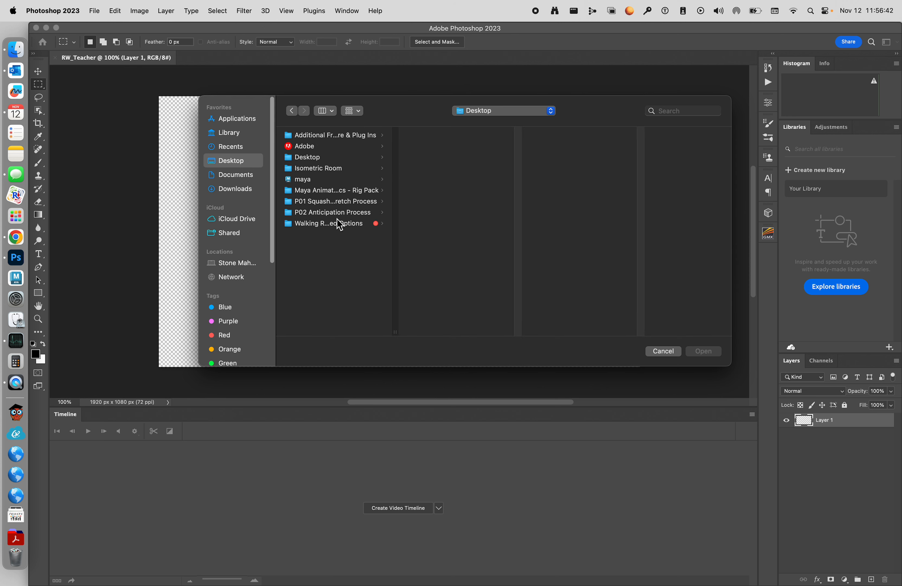
click(337, 225)
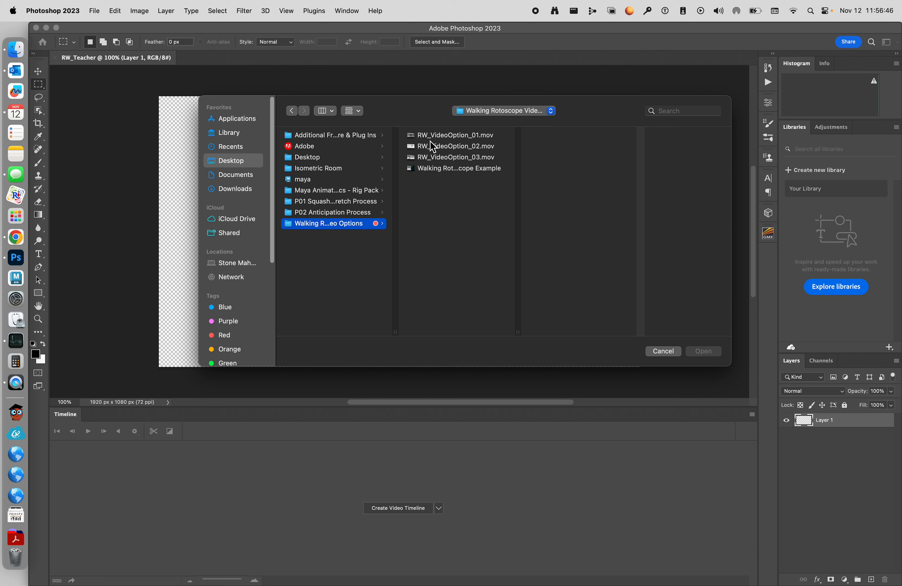
click(443, 136)
click(446, 145)
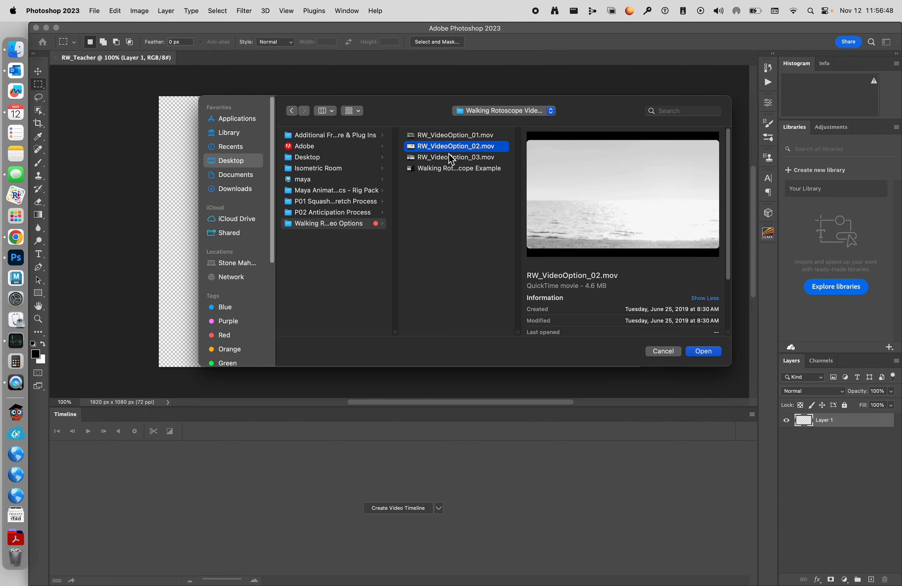
click(449, 156)
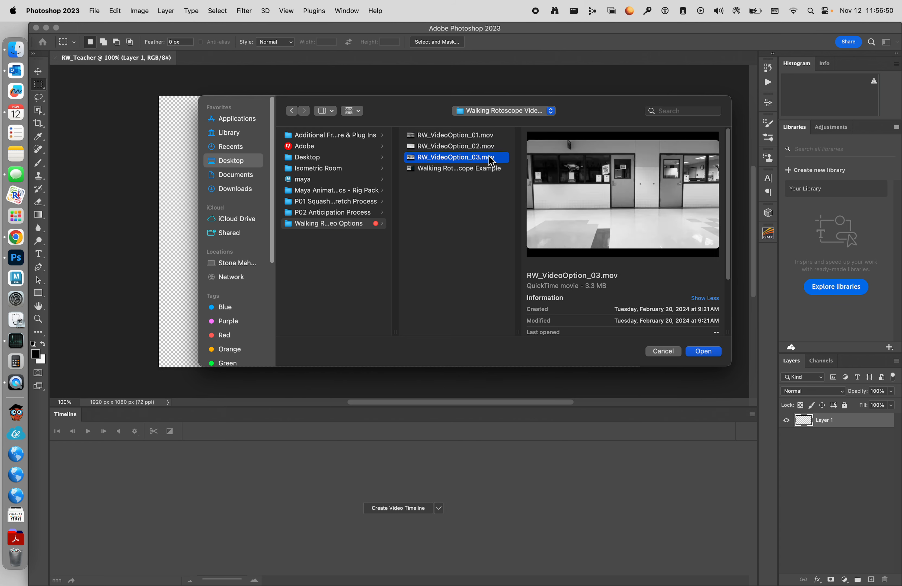
mouse_move(617, 204)
click(705, 351)
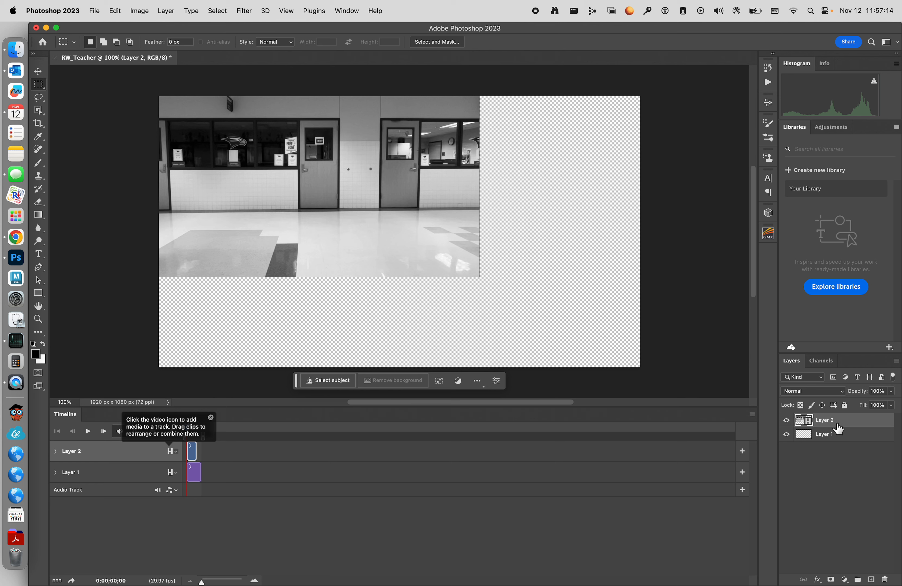
Step: Set the timeline frame rate to 12 fps
click(752, 414)
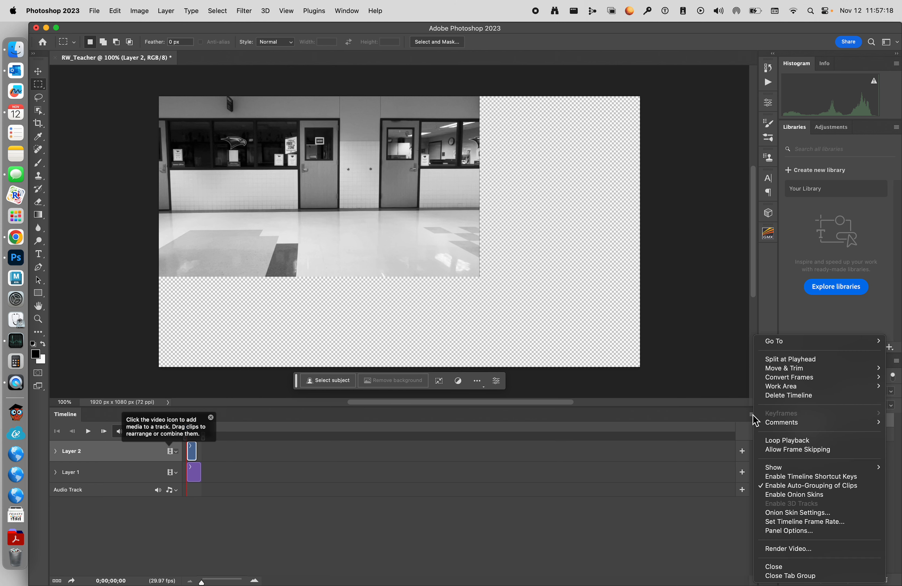
click(789, 522)
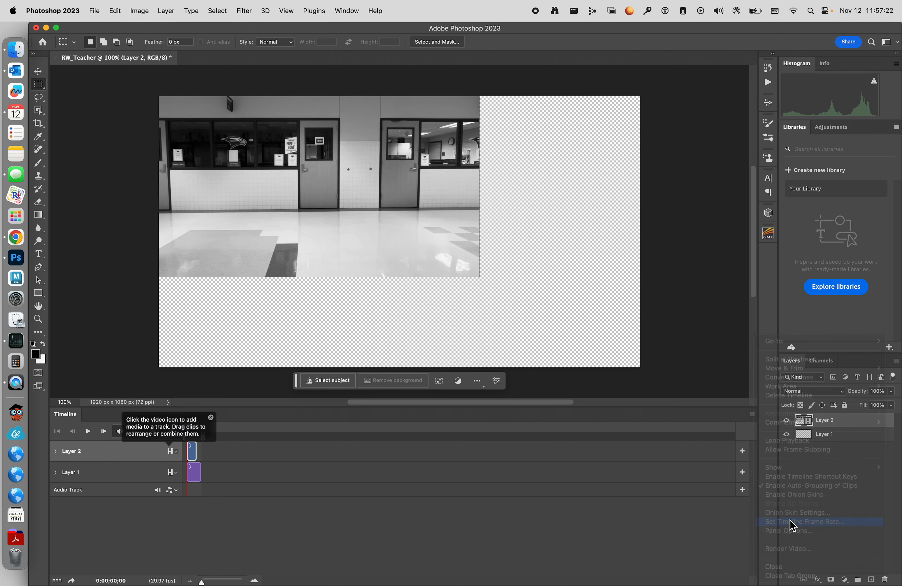
click(439, 293)
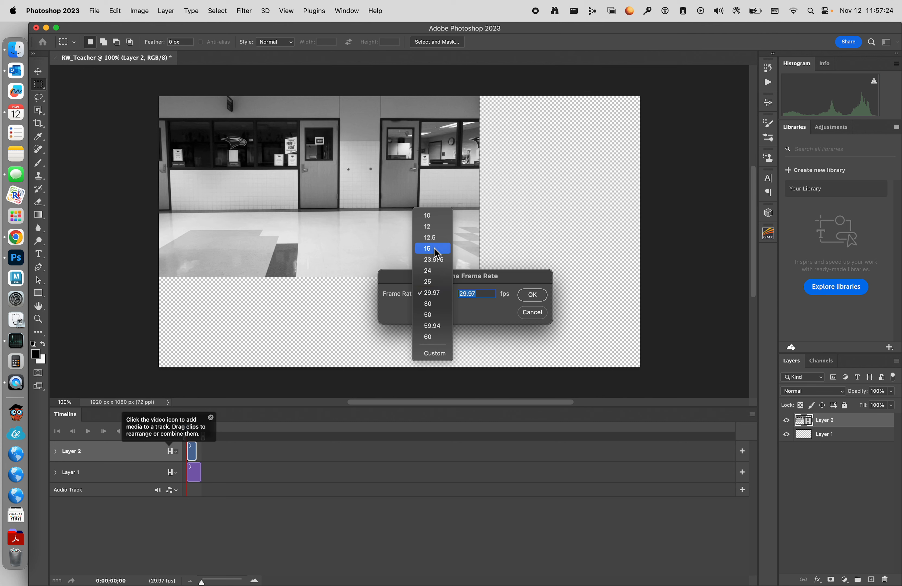
click(434, 226)
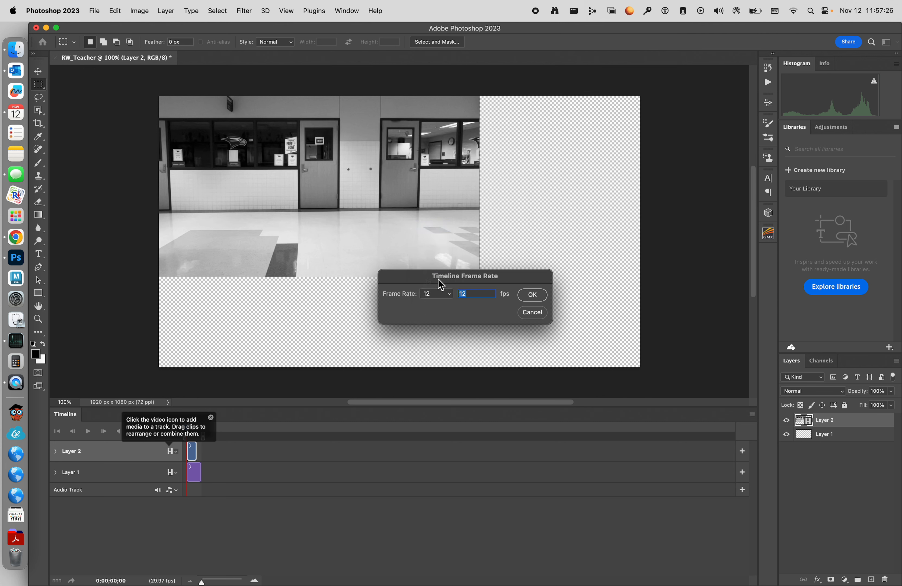
click(446, 297)
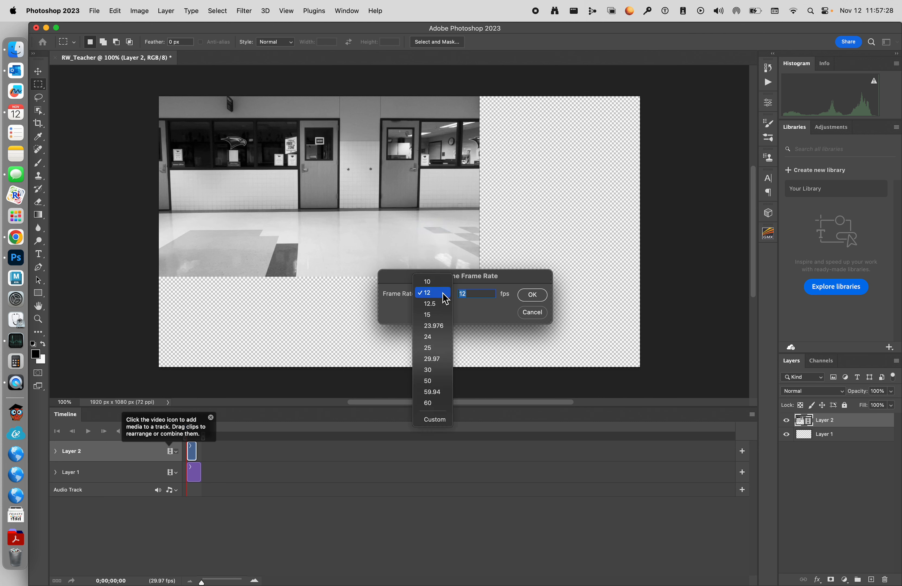
click(443, 293)
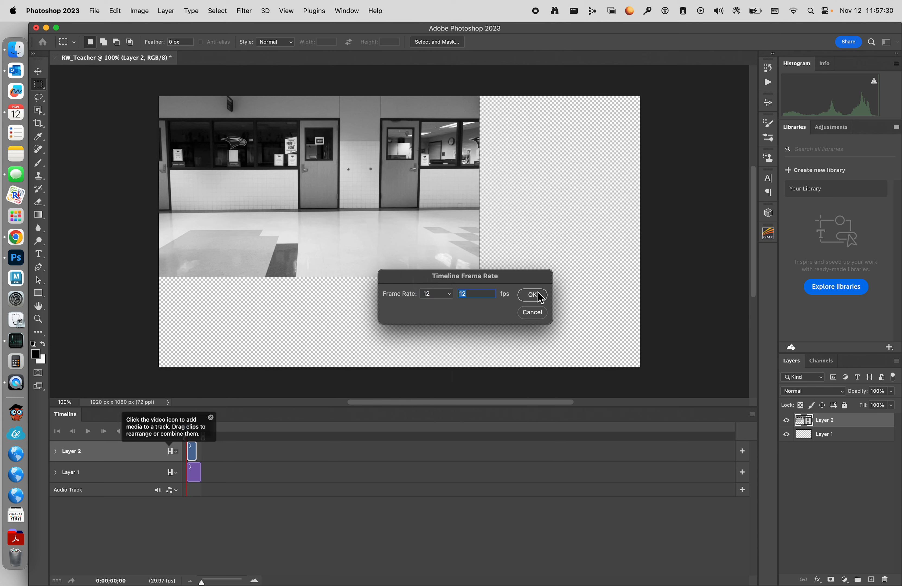
click(533, 295)
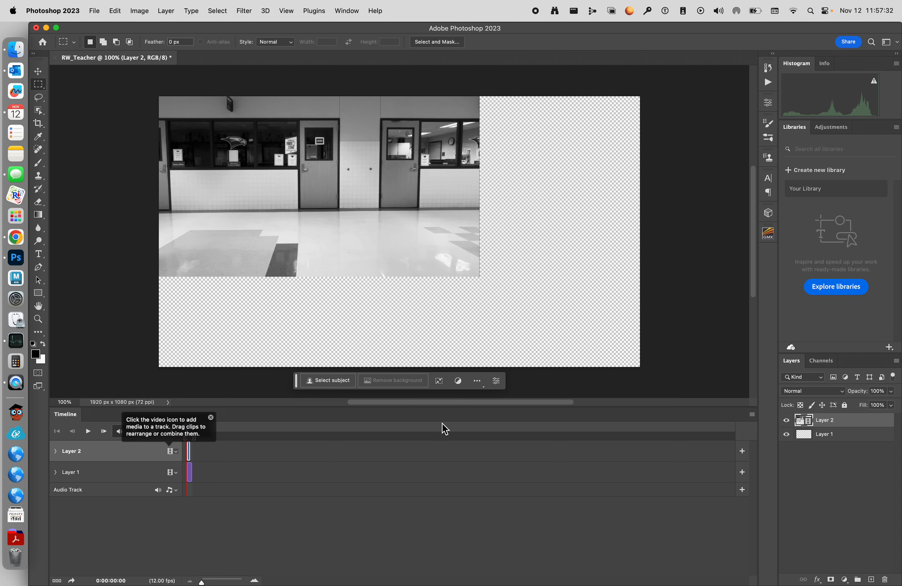
Step: Trim Layer 1's clip so it ends at the same point as the Layer 2 video clip
drag(202, 581, 225, 581)
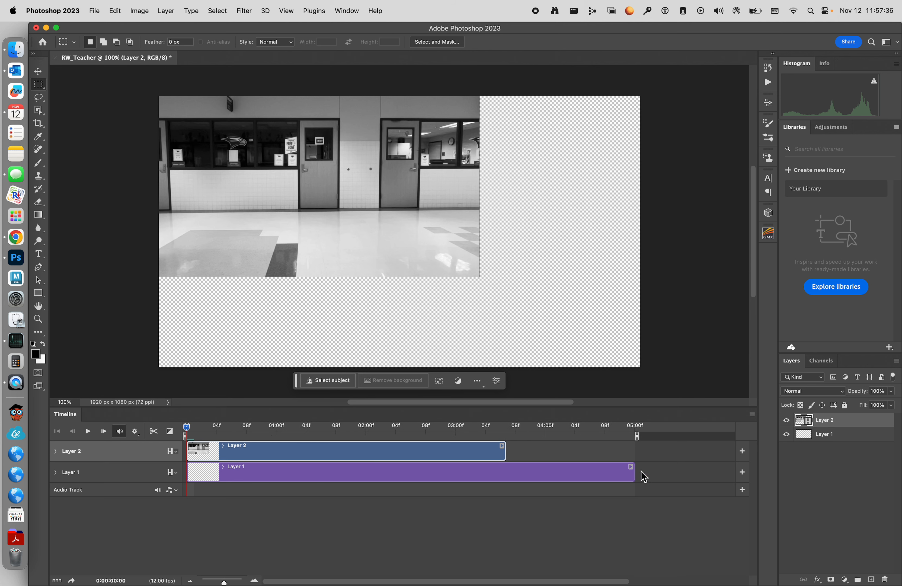
drag(632, 472, 505, 472)
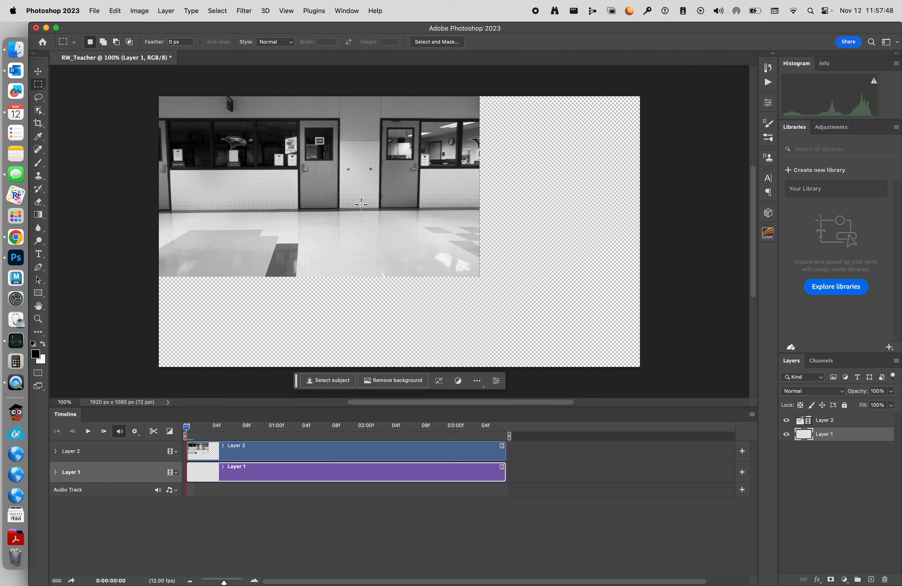
Step: Convert the Layer 2 video layer to a smart object
click(847, 420)
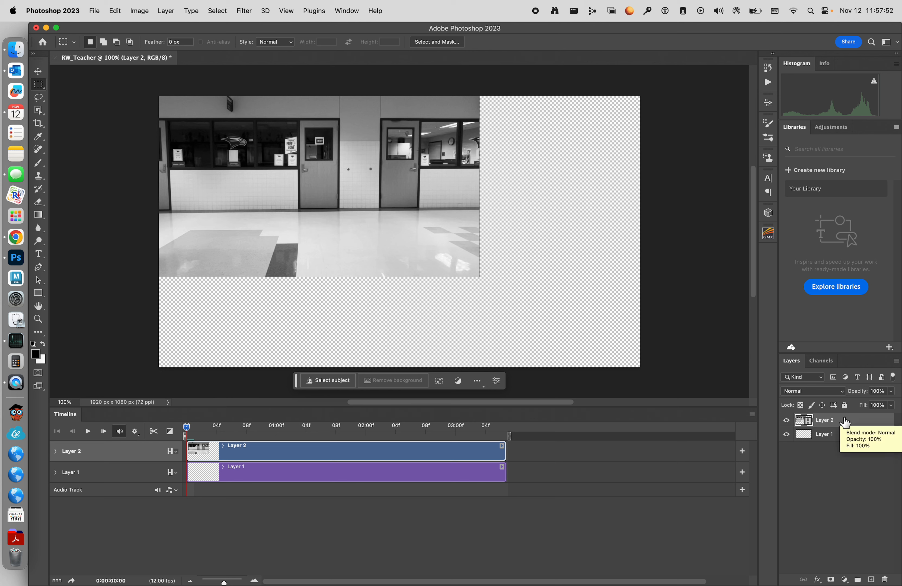
right_click(837, 417)
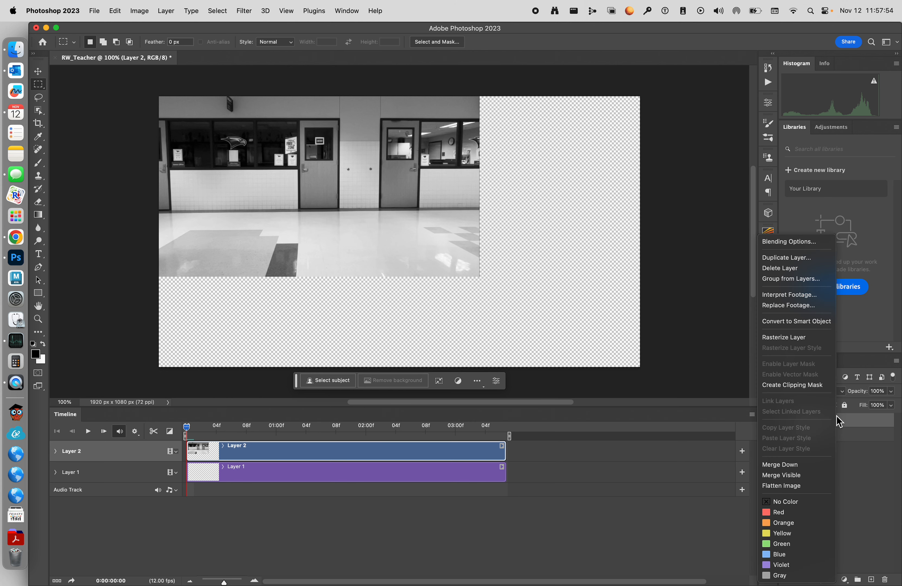
click(778, 322)
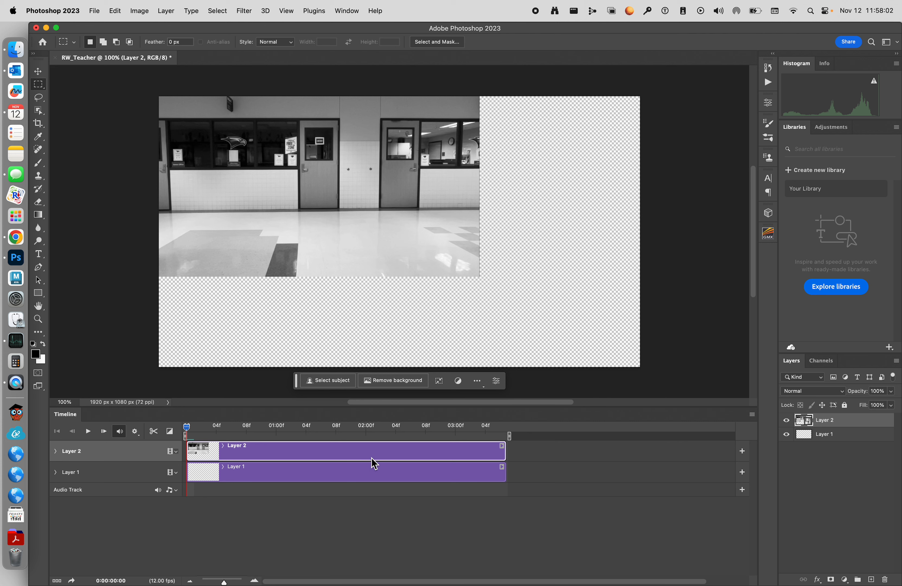
Step: Play the timeline to preview the video
click(88, 431)
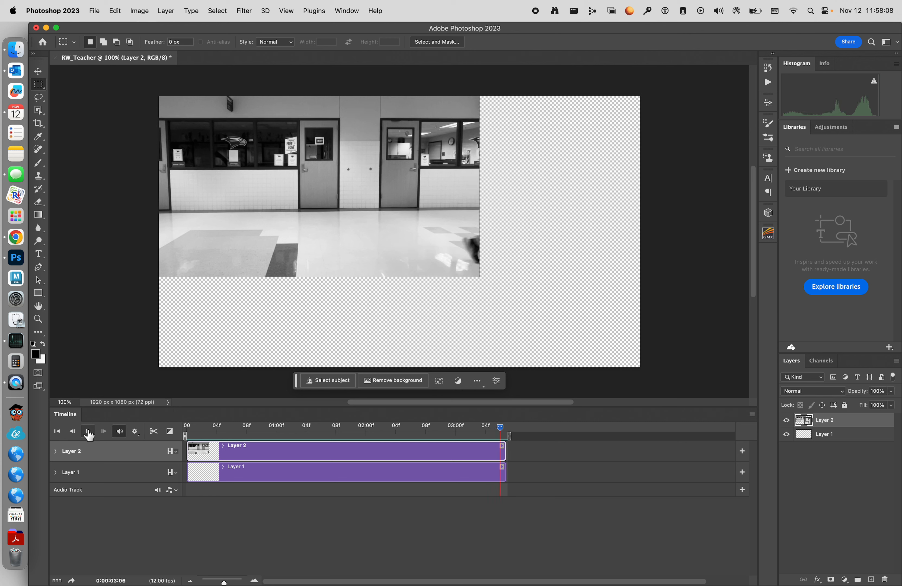
click(88, 432)
Step: Free-transform the video layer, scaling it to about 150% so it fills the whole canvas
key(super+t)
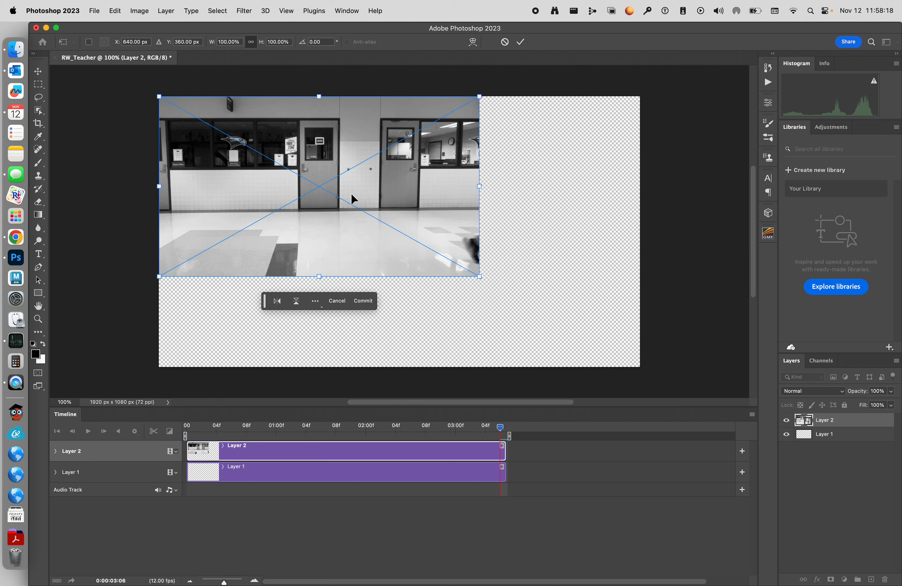
drag(480, 277, 641, 377)
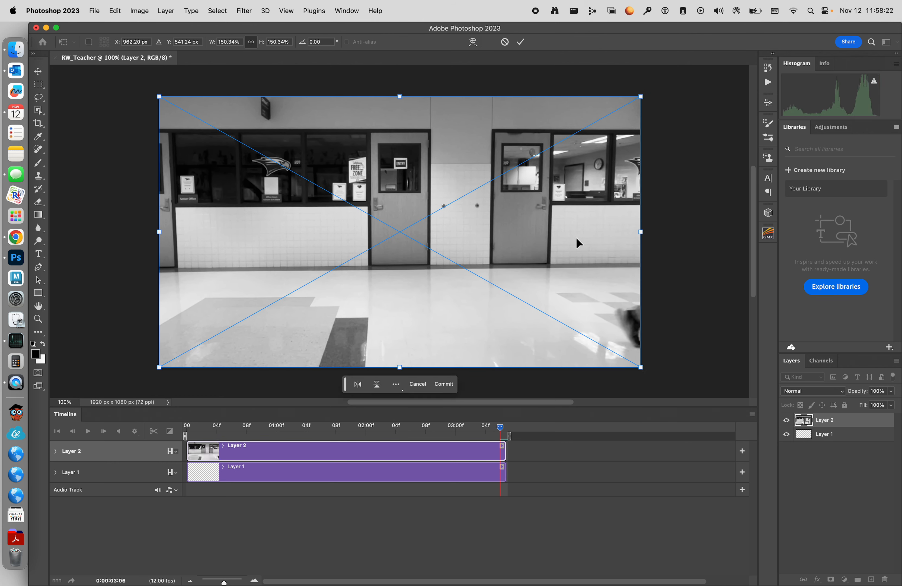
click(521, 42)
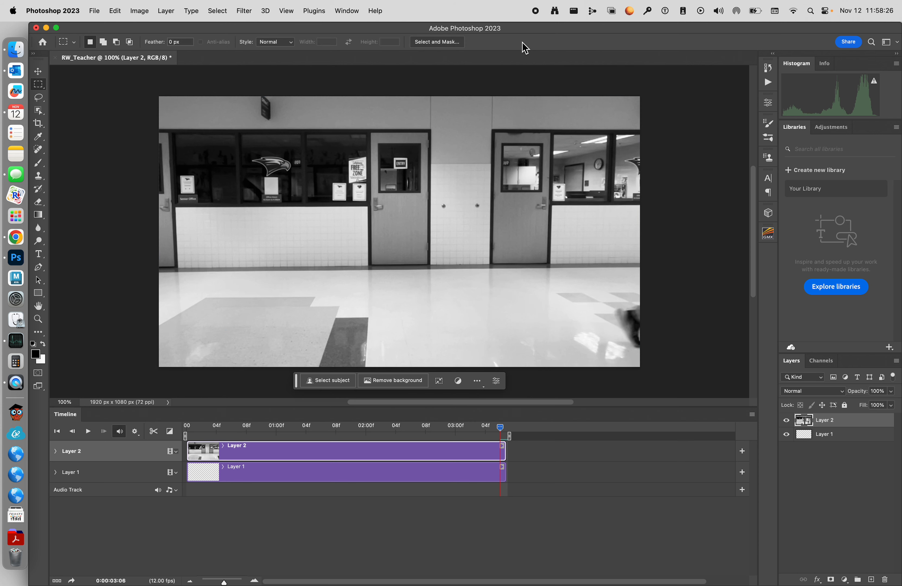
Step: Lock all properties of the Layer 2 video layer
click(90, 433)
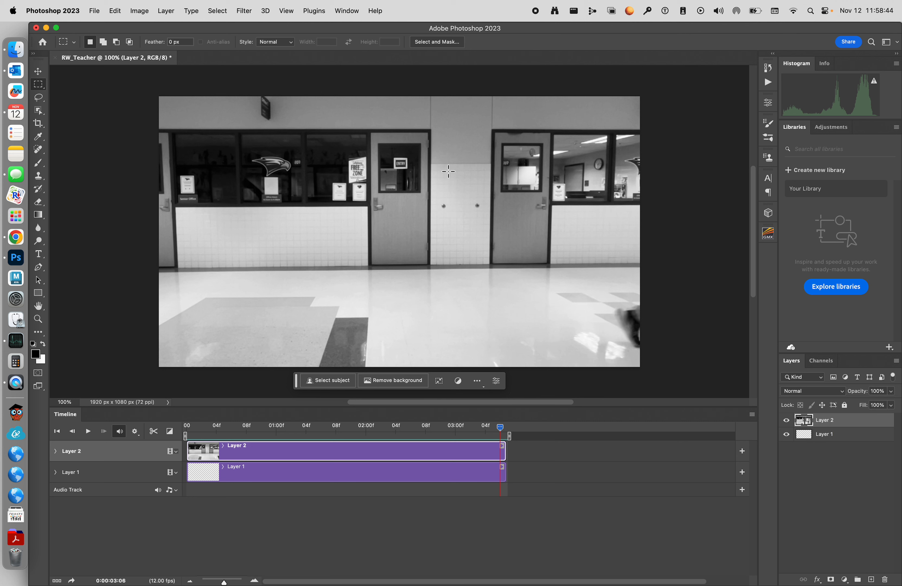
click(845, 405)
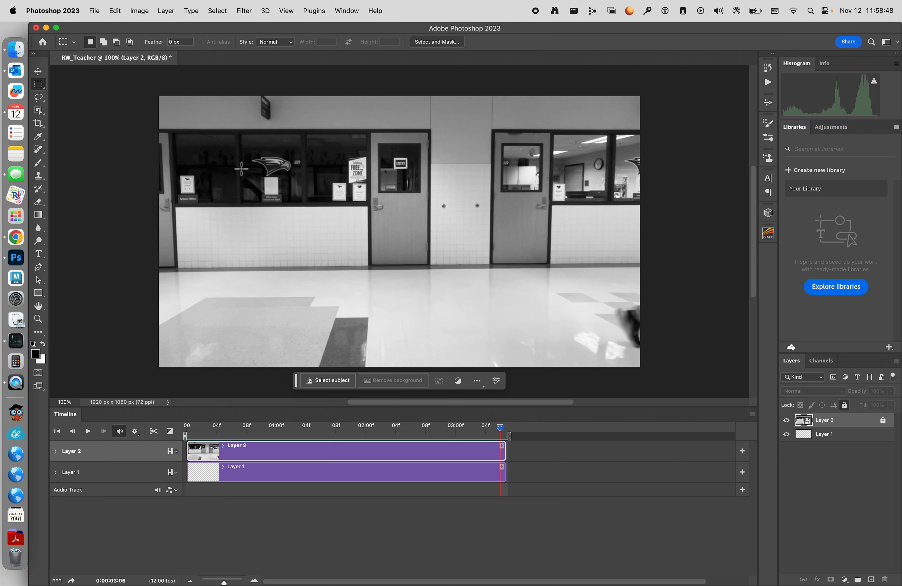
Step: Add a new blank video layer and move its clip to the start of the timeline
click(164, 11)
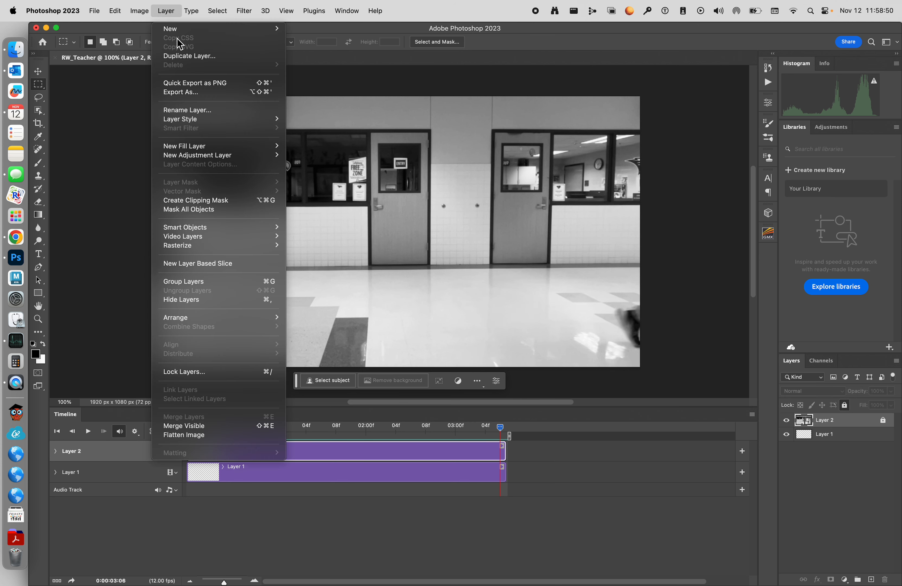
mouse_move(209, 241)
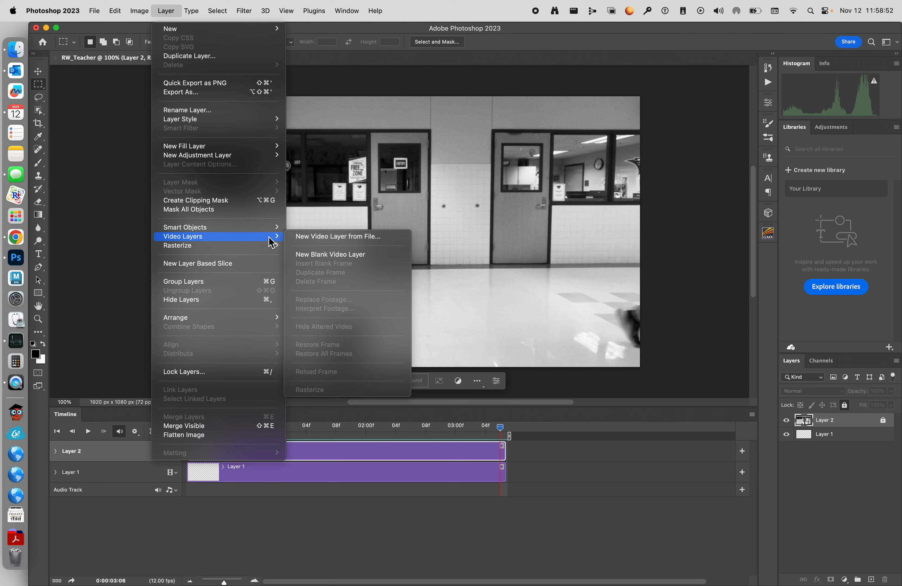
click(339, 253)
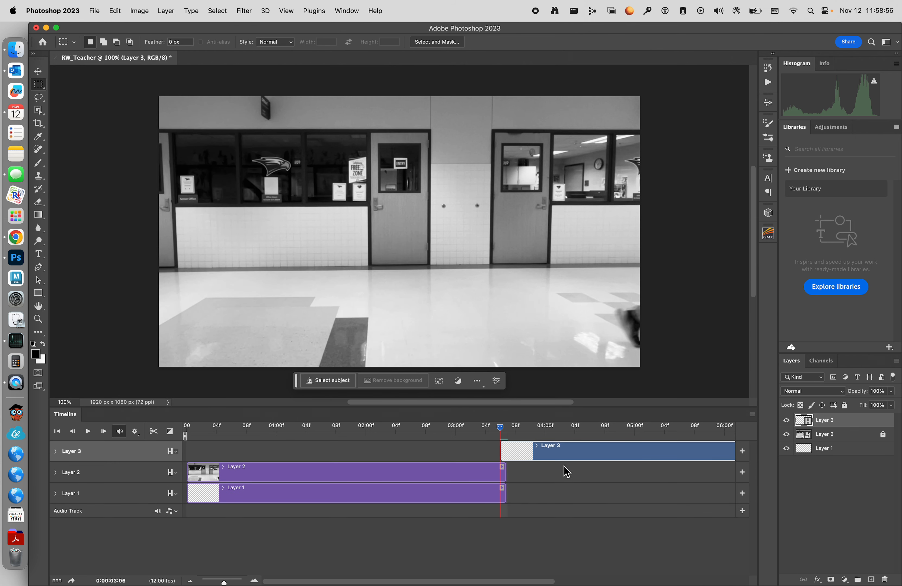
drag(570, 452, 251, 446)
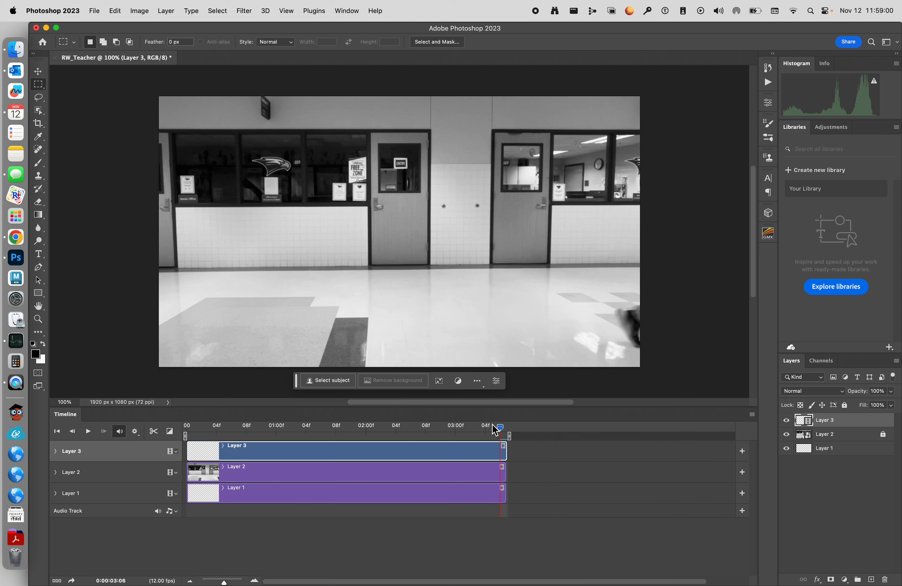
Step: At frame 8, select the Brush tool and set the foreground colour to red
drag(500, 428, 246, 428)
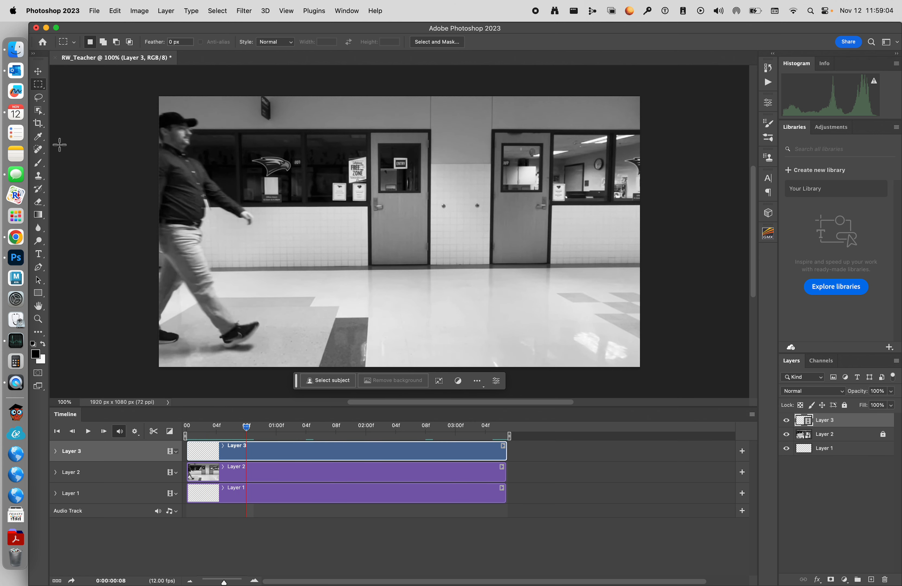
click(38, 163)
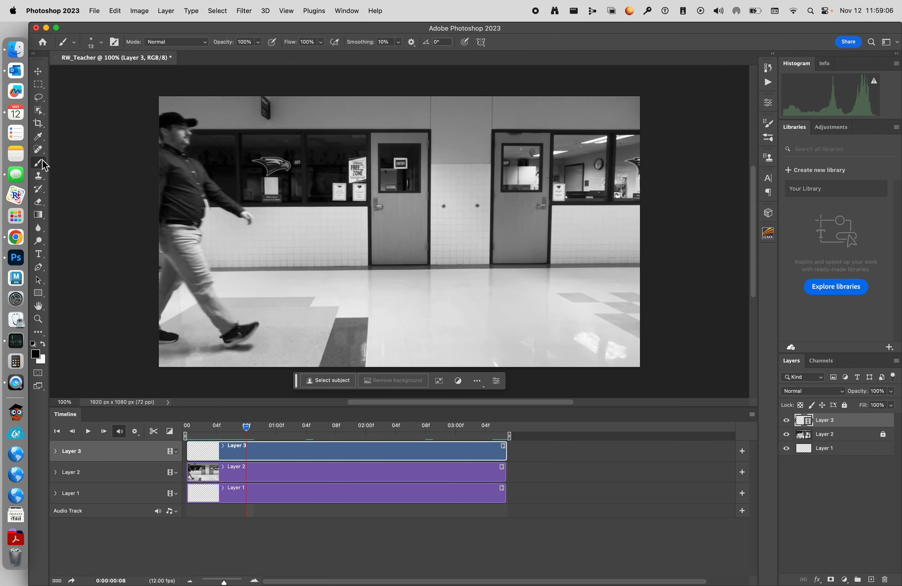
right_click(45, 166)
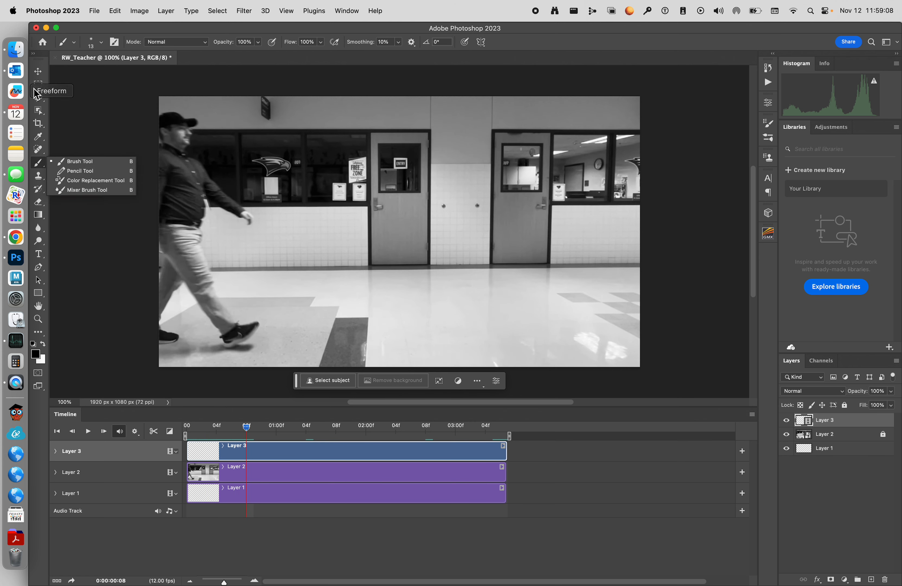
click(39, 98)
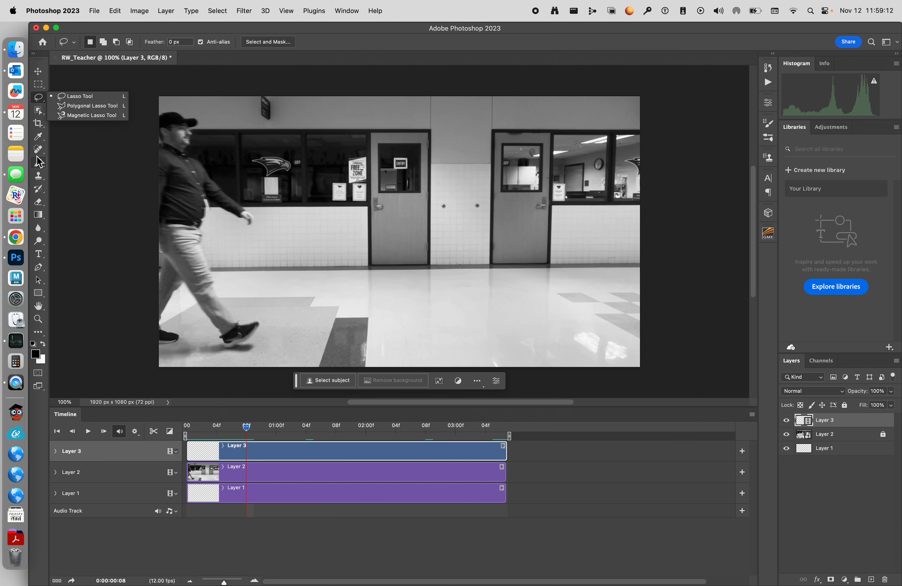
click(39, 163)
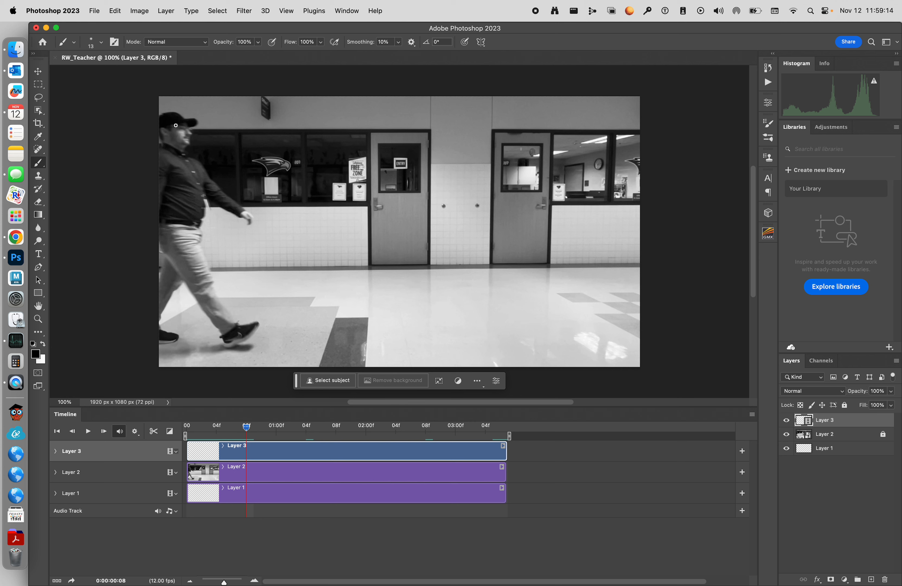
drag(180, 131, 177, 130)
key(super+z)
click(37, 354)
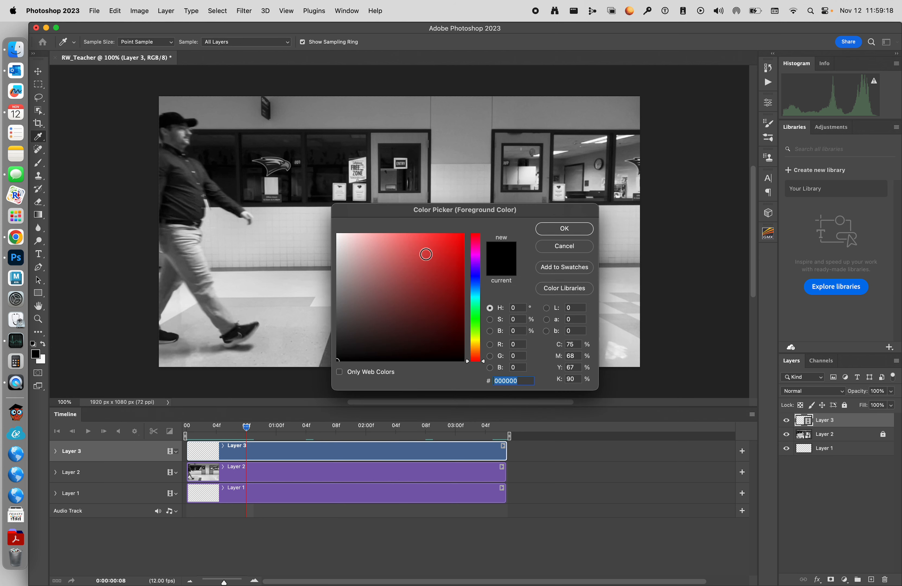
drag(425, 254, 519, 214)
click(586, 228)
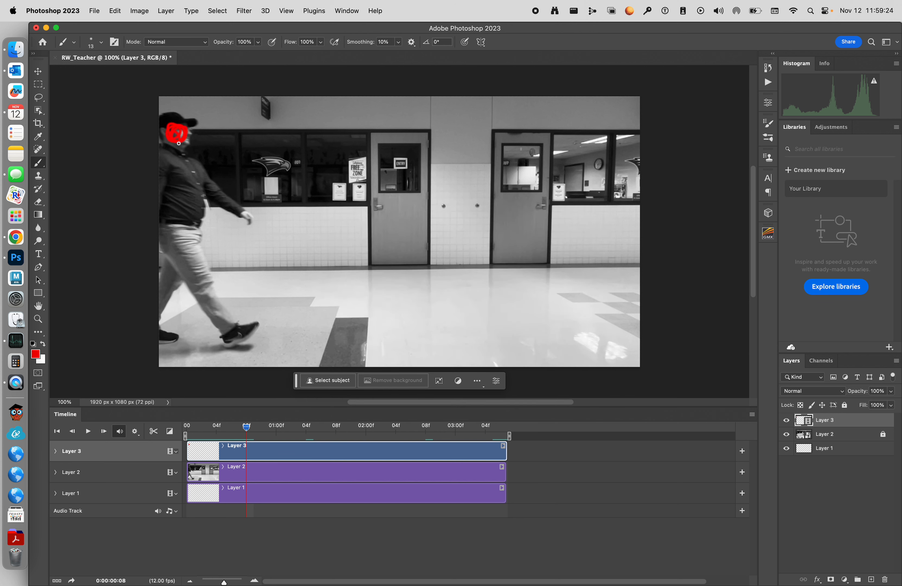
Step: Trace a red stick figure over the walking man on Layer 3, then hide the Layer 2 video
mouse_move(177, 136)
mouse_down()
mouse_move(181, 248)
mouse_move(235, 341)
mouse_move(179, 253)
mouse_move(235, 338)
mouse_up()
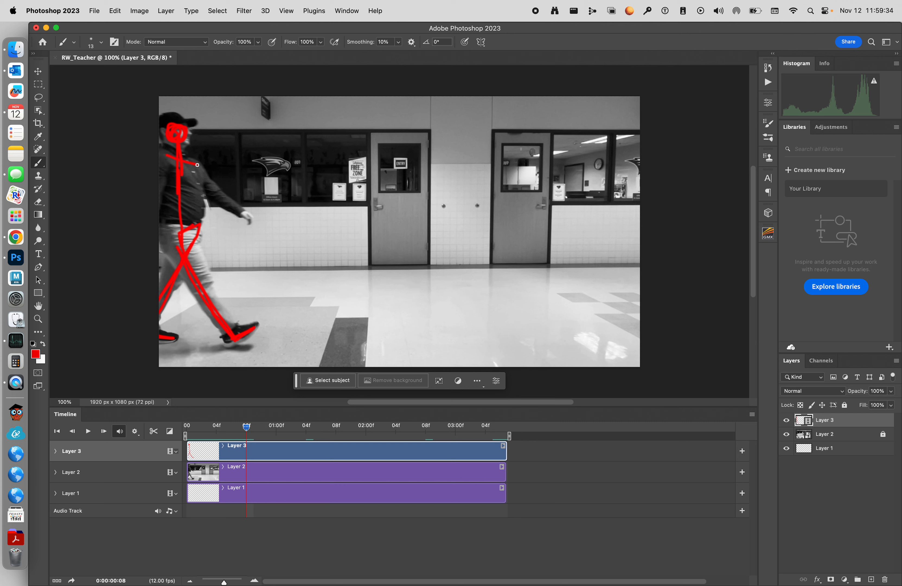
drag(200, 209, 207, 215)
drag(196, 163, 263, 227)
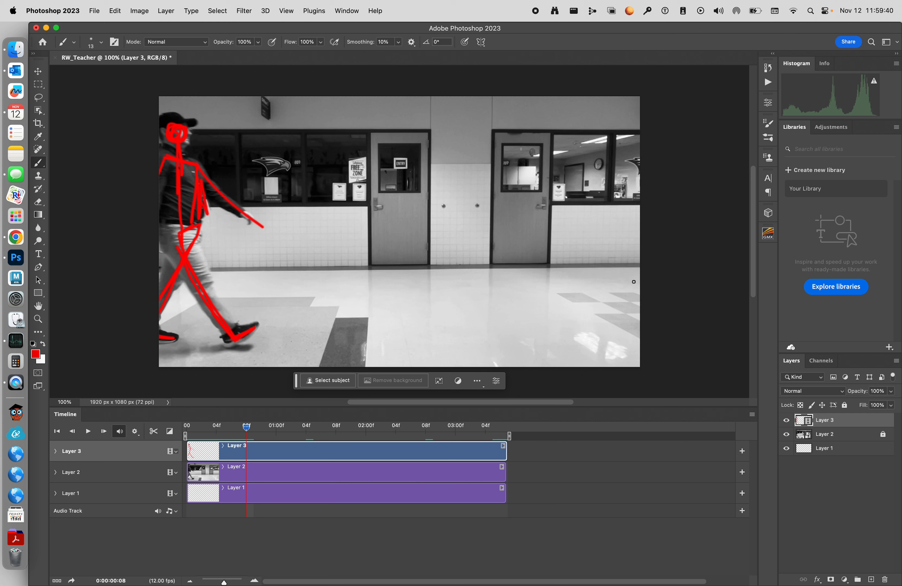
click(786, 434)
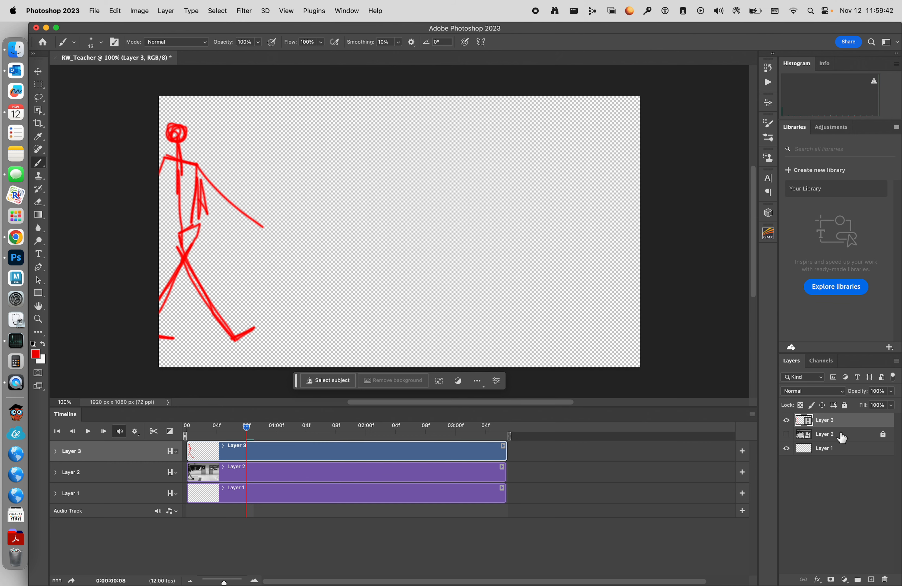
Step: Fill Layer 1 with green using the Paint Bucket tool
click(841, 449)
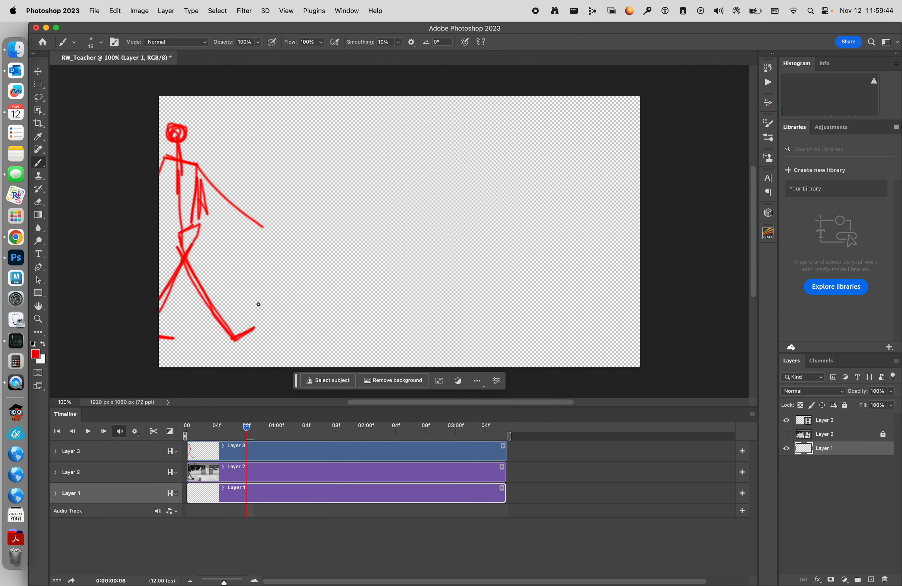
click(38, 353)
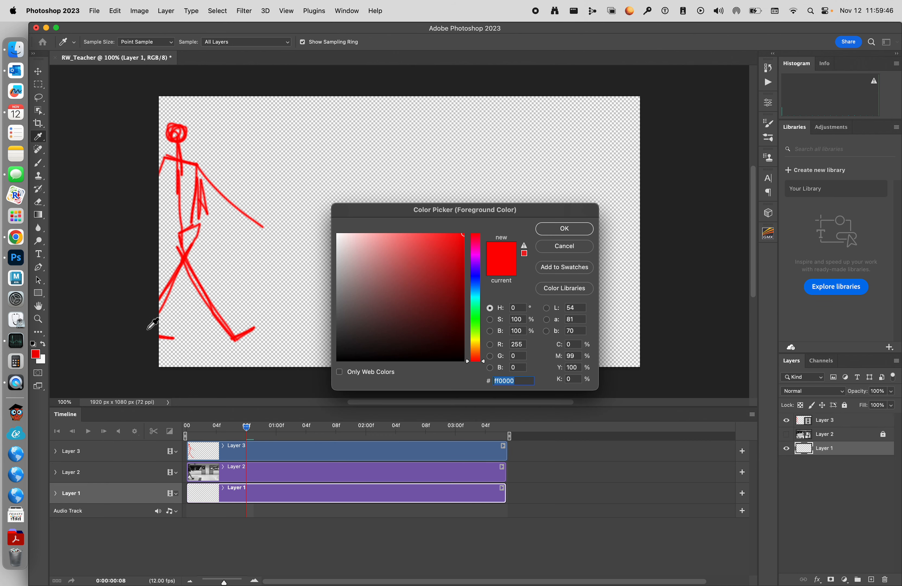
click(477, 314)
mouse_move(454, 262)
mouse_down()
mouse_move(463, 261)
mouse_move(465, 272)
mouse_up()
click(564, 229)
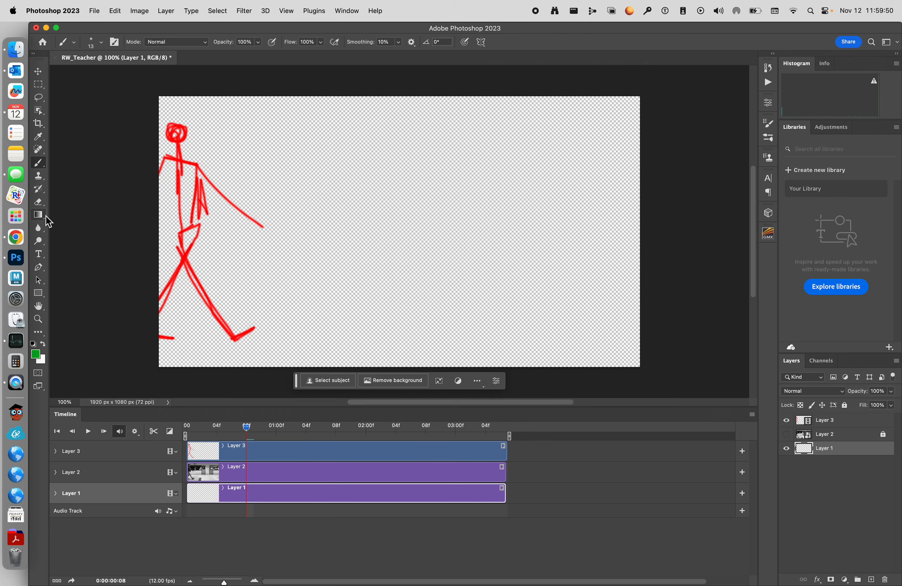
drag(38, 214, 88, 221)
click(514, 226)
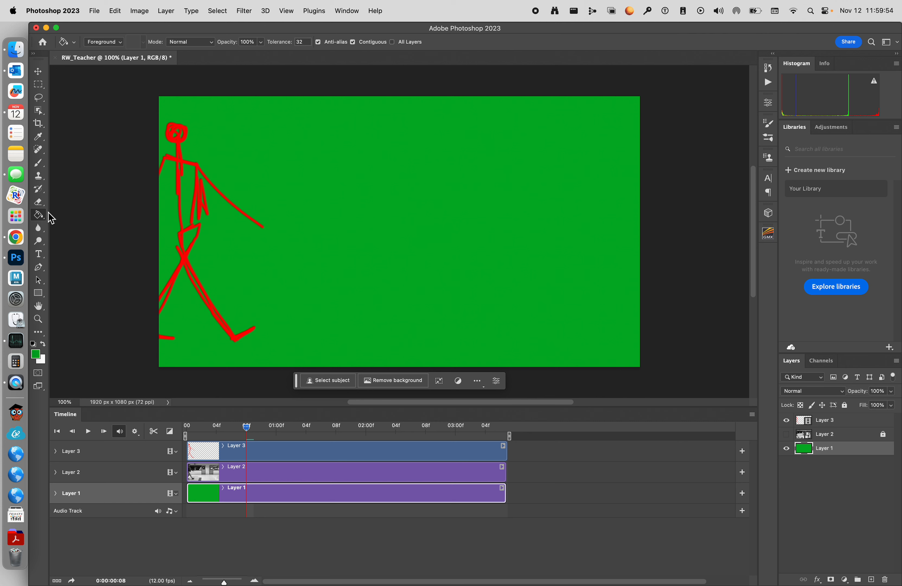
drag(39, 215, 41, 215)
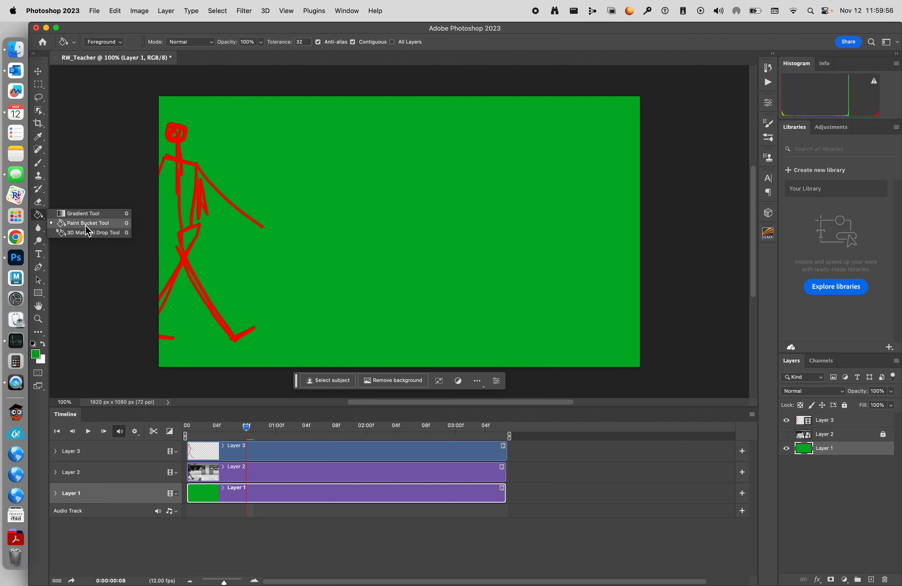
click(318, 225)
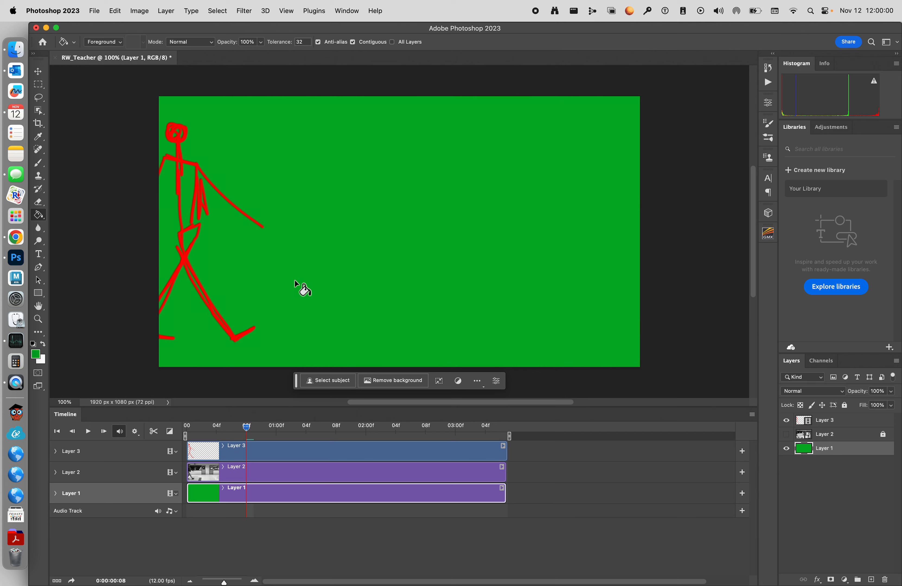
Step: Expand Layer 3's timeline track and preview the Walking Rotoscope Example video in QuickTime Player
click(53, 451)
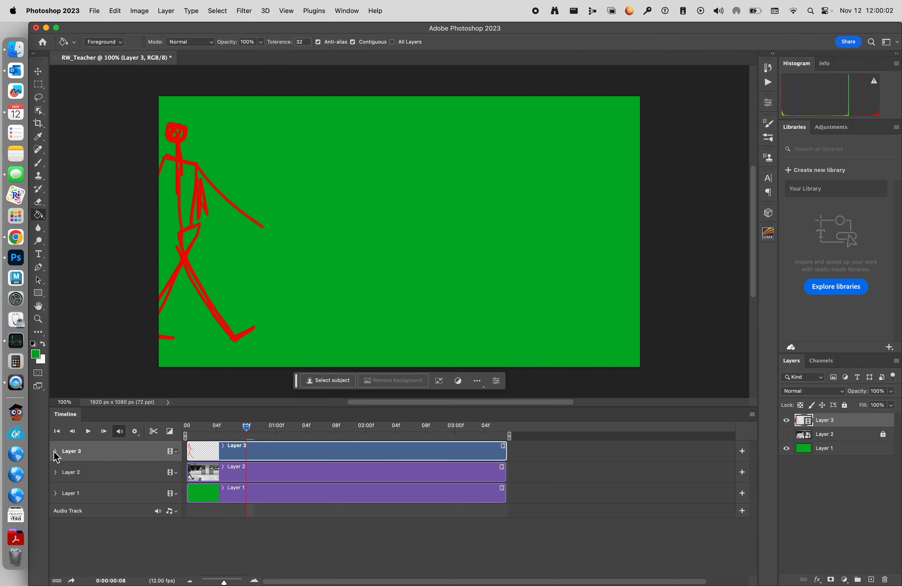
click(55, 451)
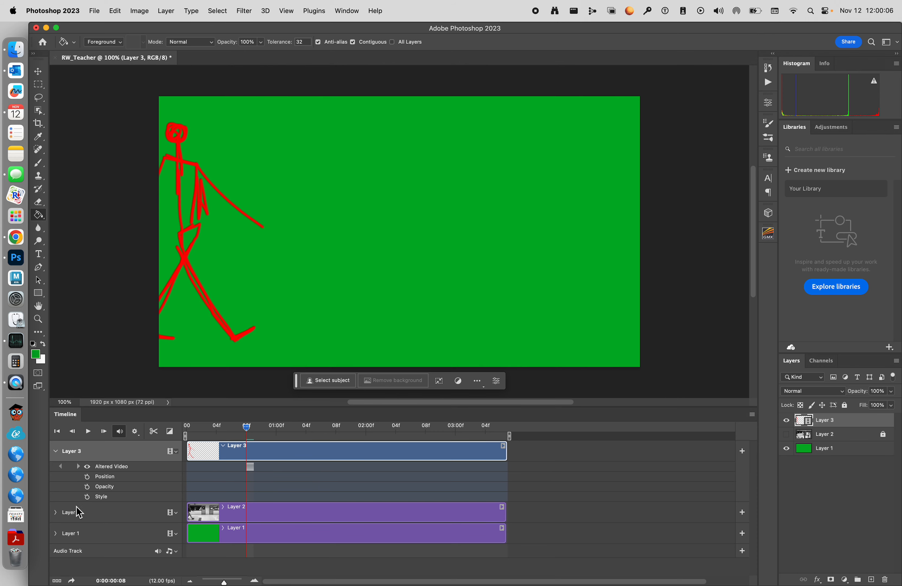
click(15, 382)
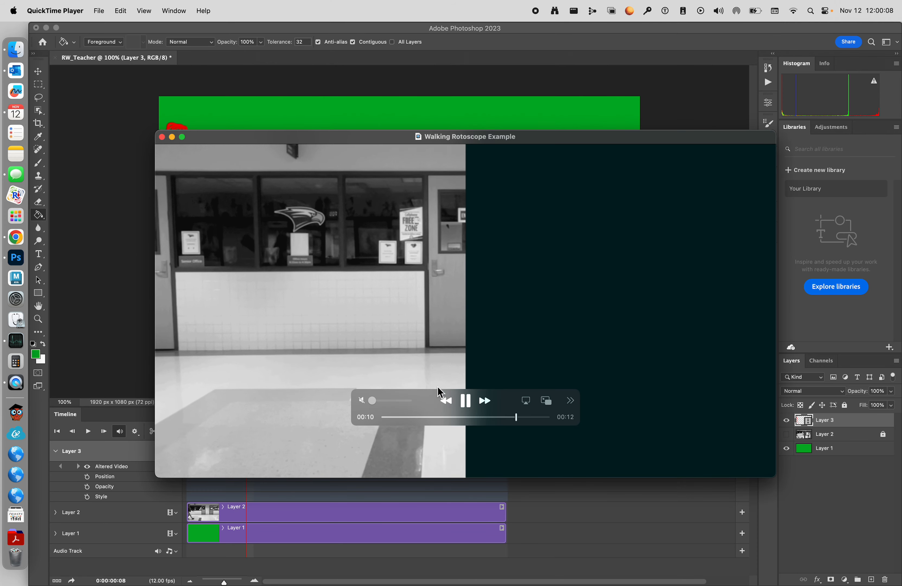
drag(503, 405, 347, 446)
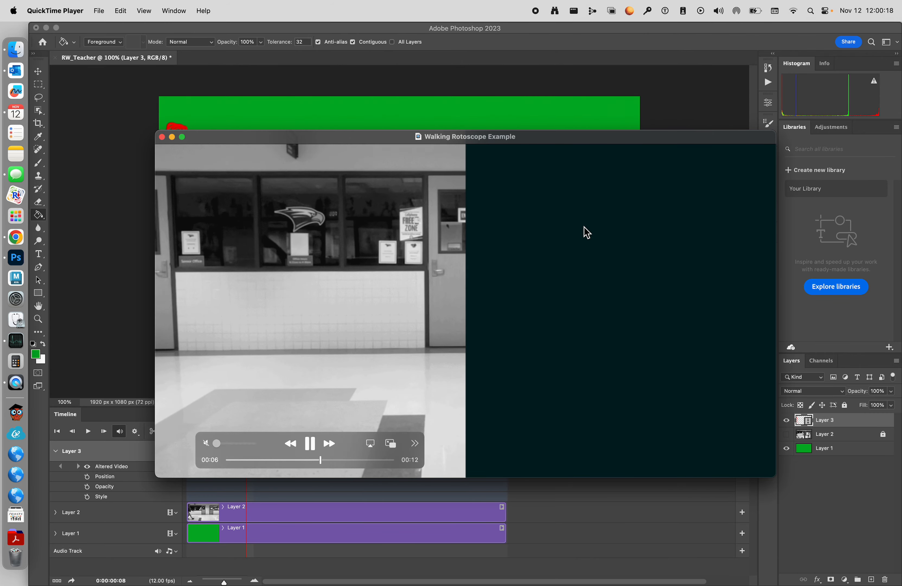
click(172, 137)
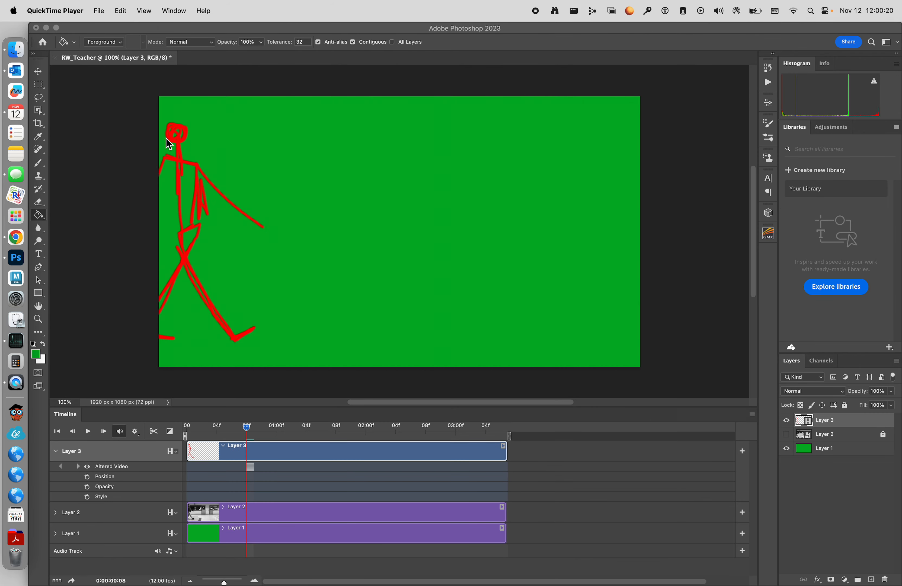
click(117, 119)
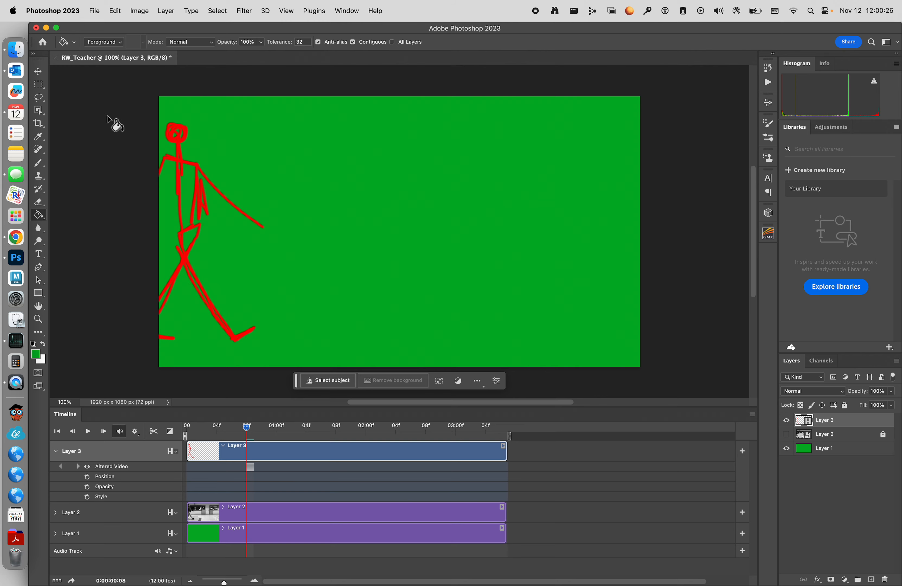
Step: Save the document as RW_Teacher.psd on the Desktop in Photoshop format with Maximize Compatibility
click(95, 15)
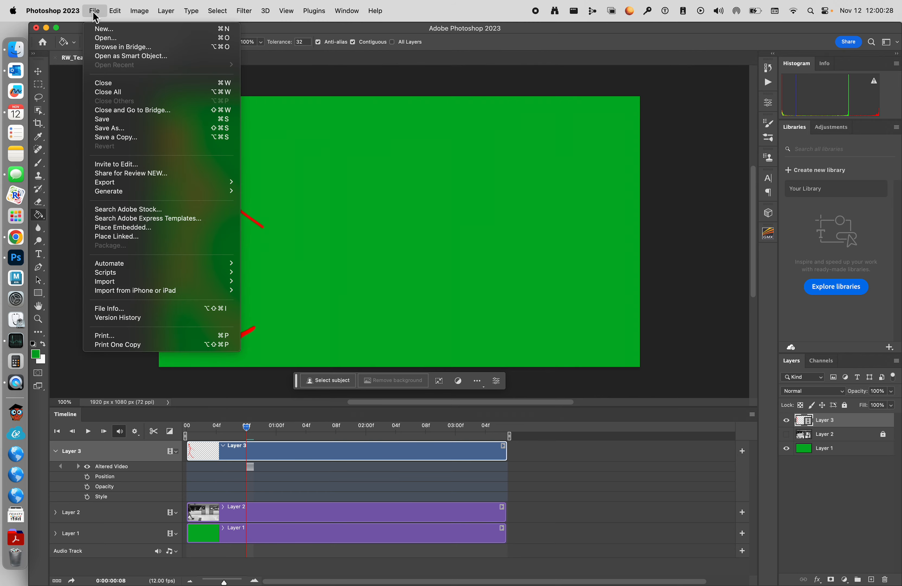
click(110, 124)
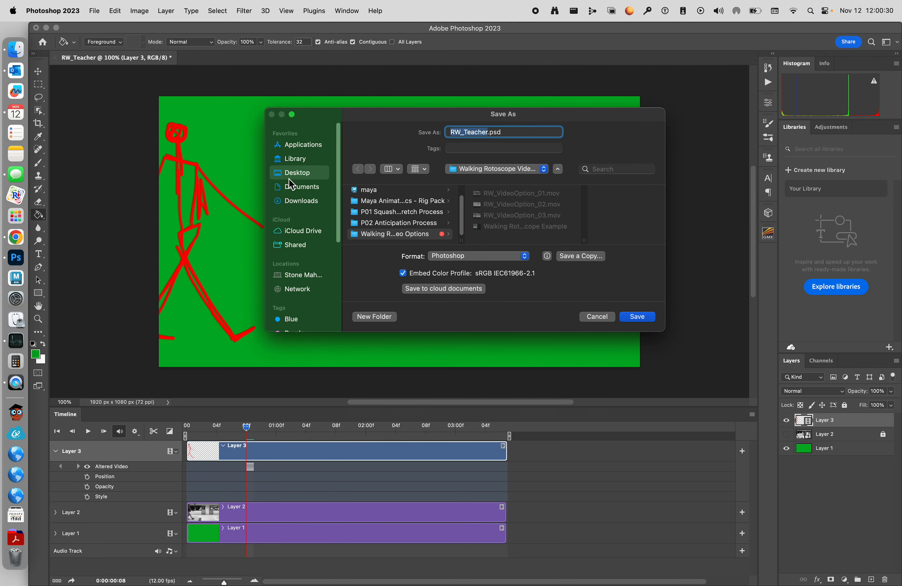
click(293, 174)
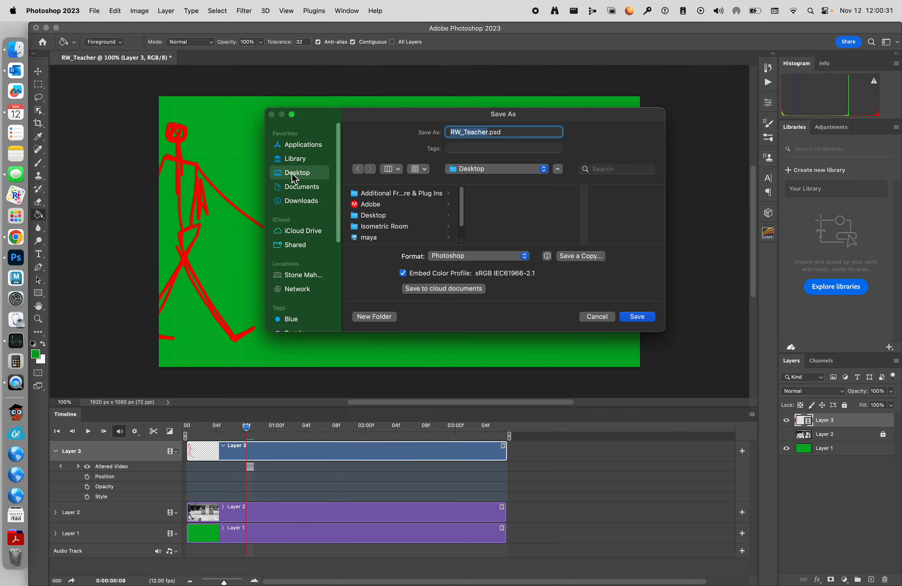
click(477, 257)
click(454, 256)
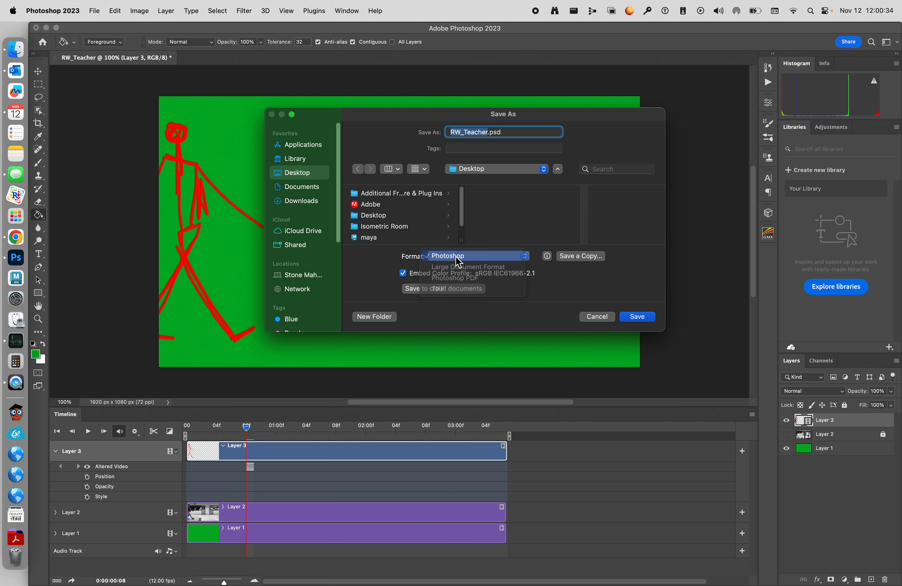
click(637, 317)
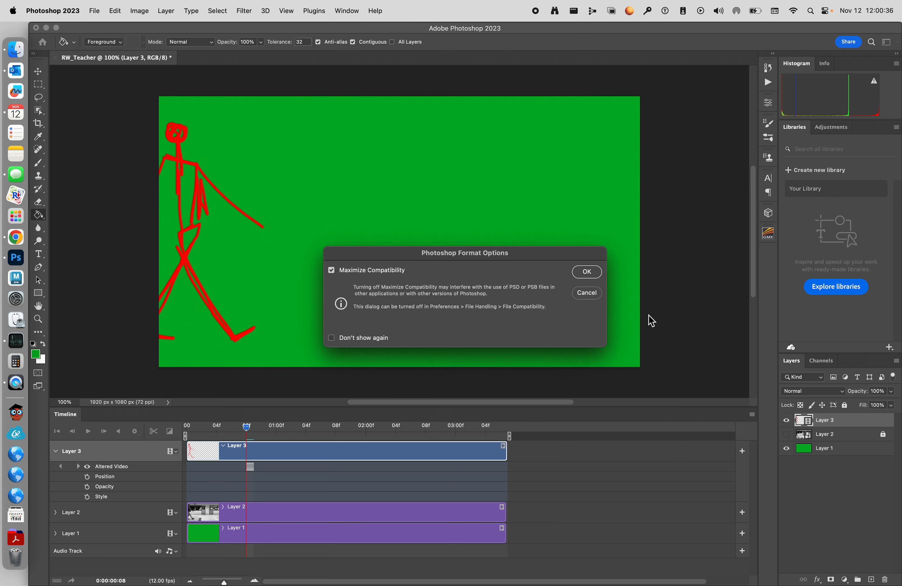
click(596, 275)
Step: Export the animation with Save for Web (Legacy) as a GIF named RW_Teacher.gif on the Desktop, images only
click(94, 10)
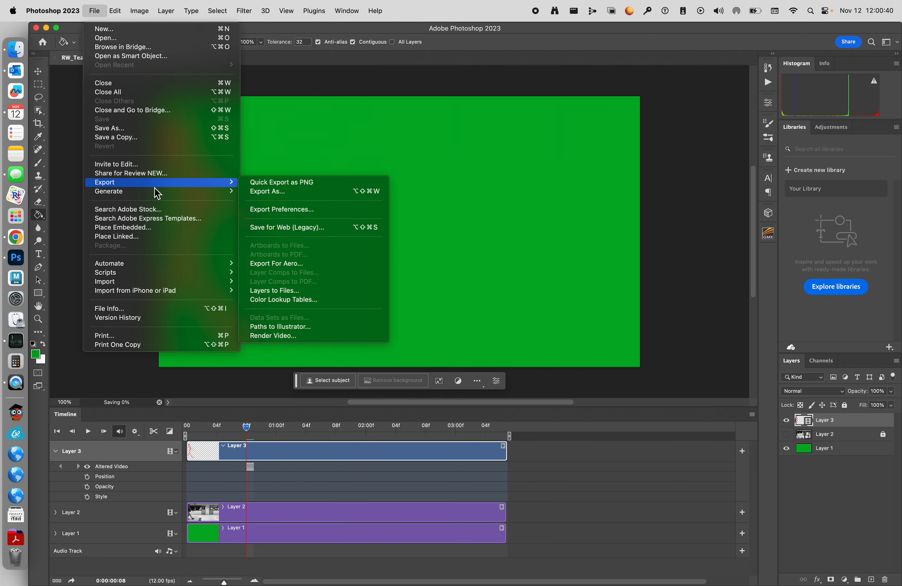
mouse_move(158, 189)
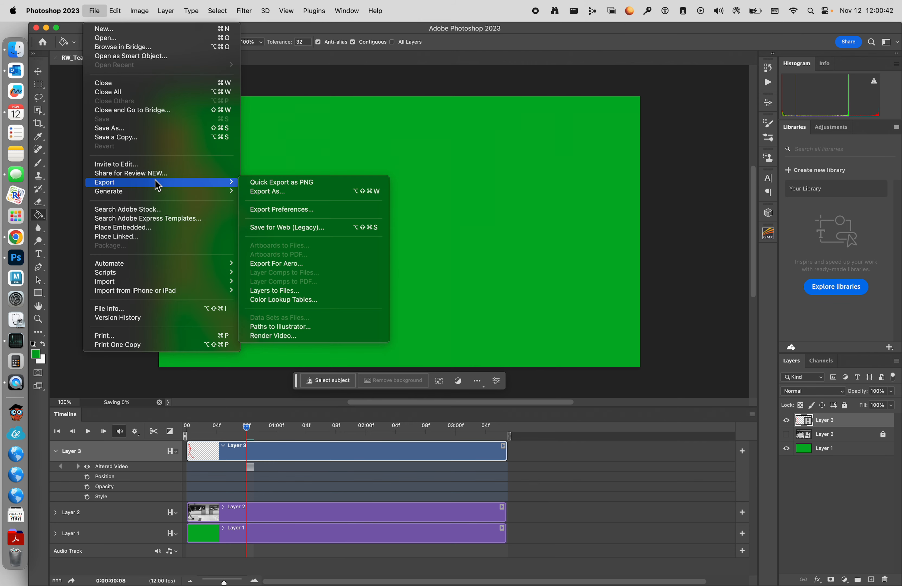
click(313, 230)
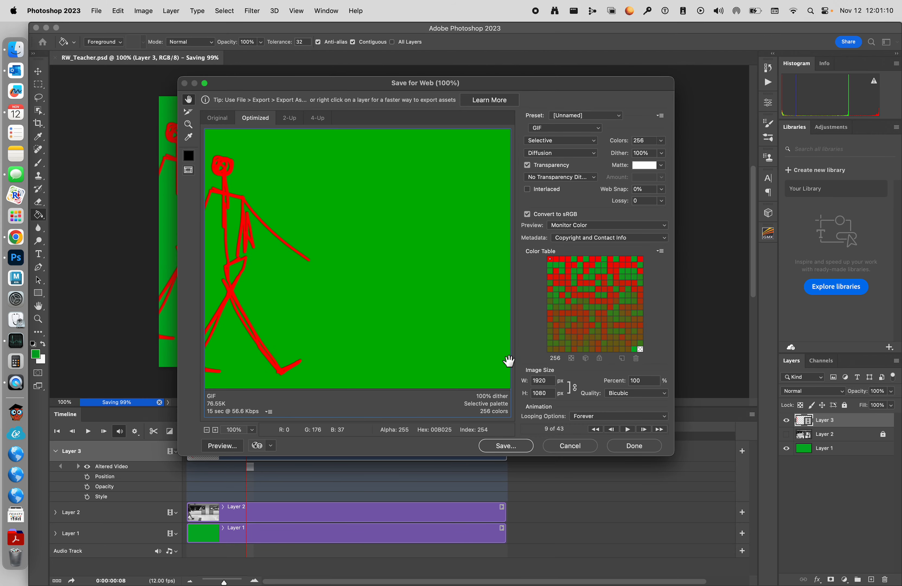
click(507, 447)
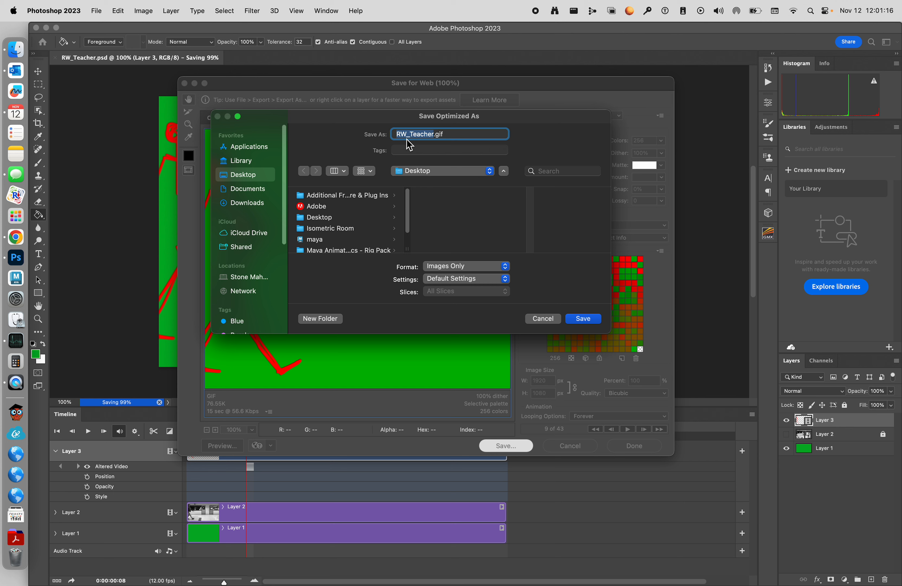
click(454, 266)
click(488, 299)
click(597, 320)
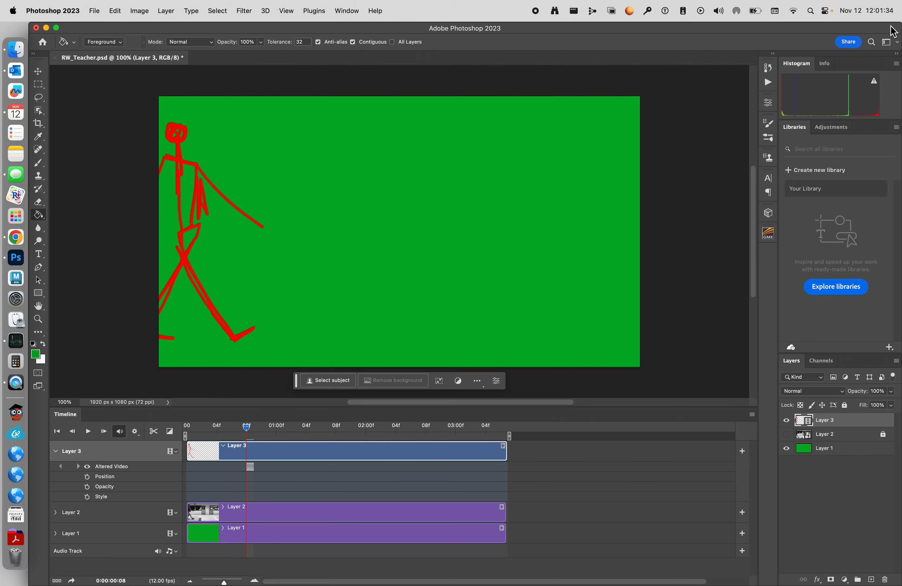
Step: Shrink the Photoshop window, preview RW_Teacher.gif from the Desktop with Quick Look, and restore the window to full size
drag(896, 26, 753, 26)
click(812, 38)
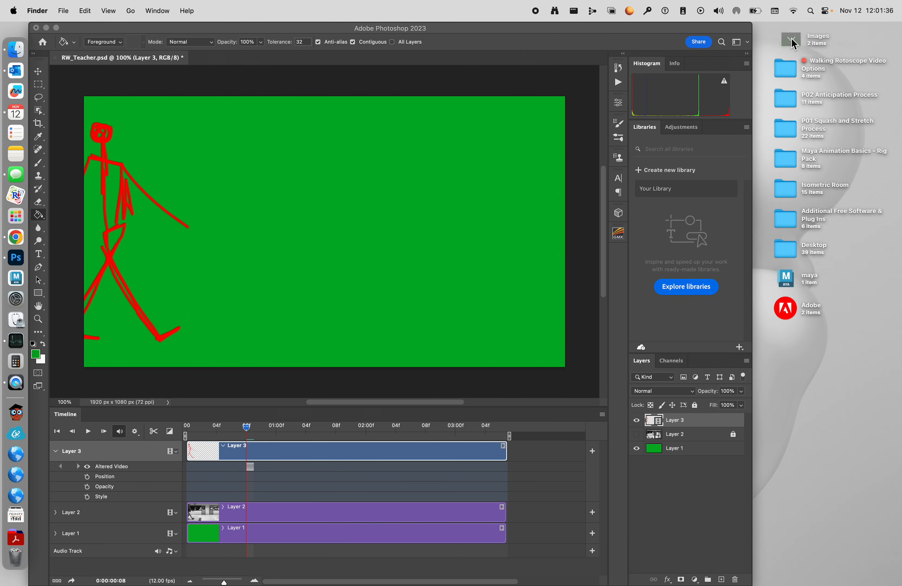
click(789, 74)
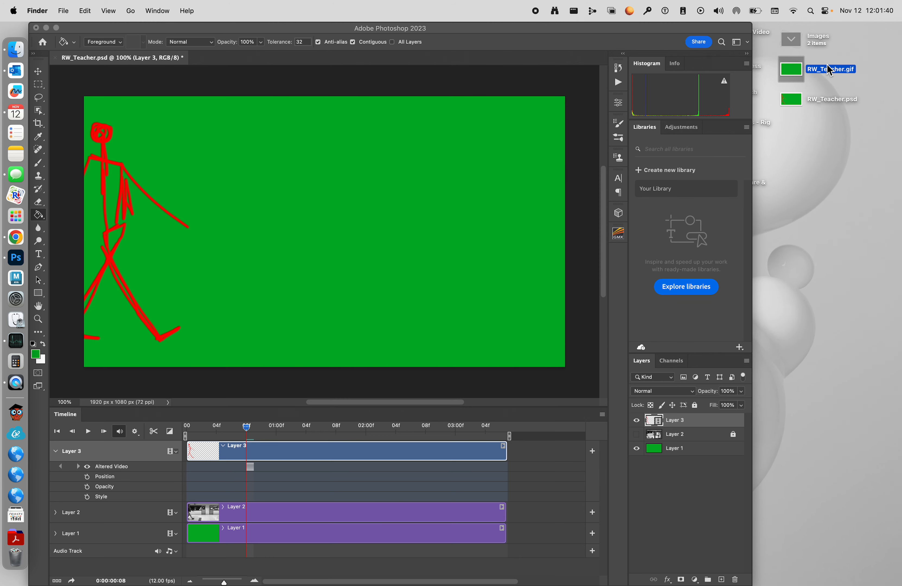
key(space)
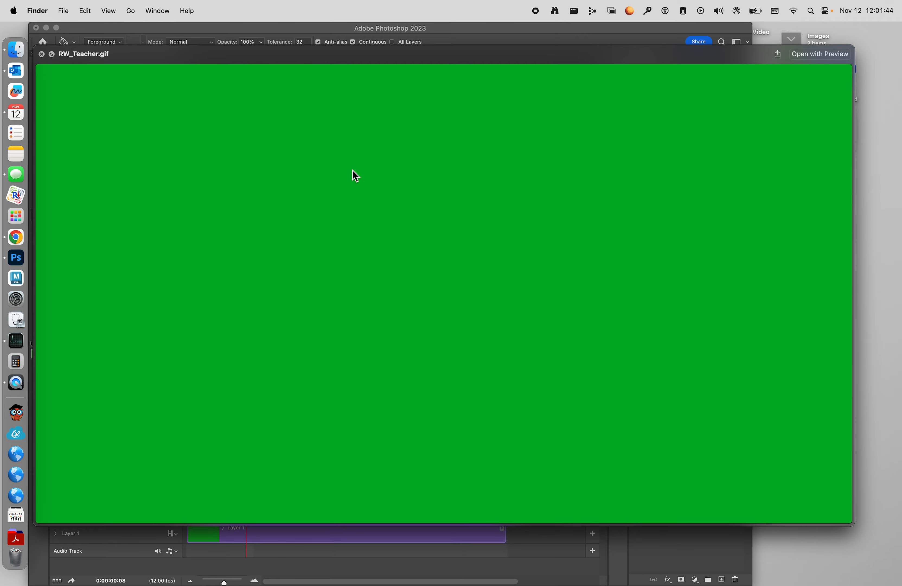
key(space)
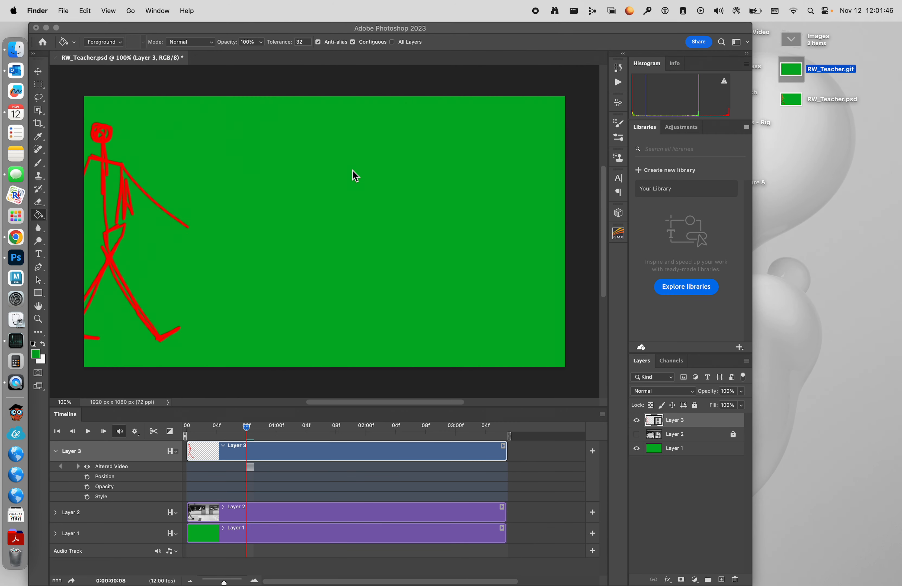
click(535, 33)
double_click(533, 29)
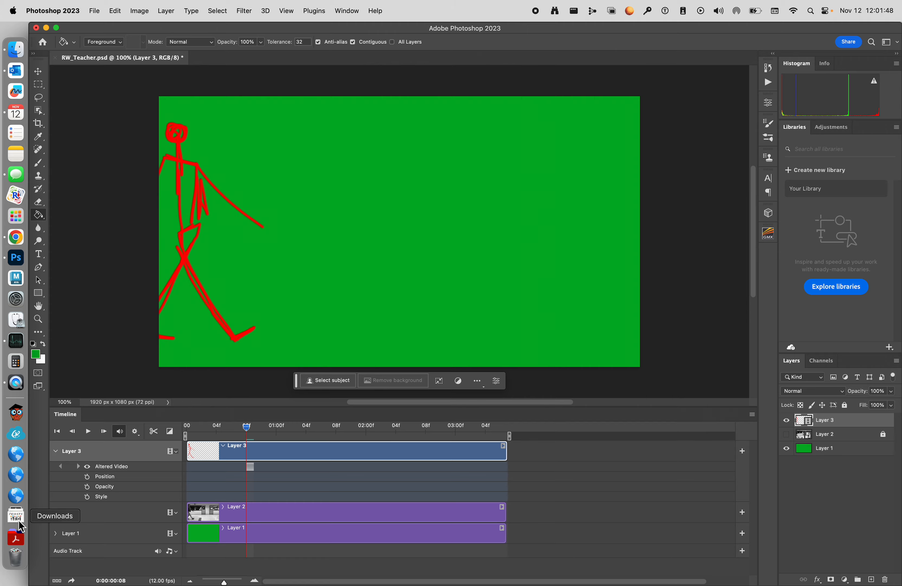
Step: Bring up the Walking Rotoscope Example video in QuickTime Player and close its window
click(18, 390)
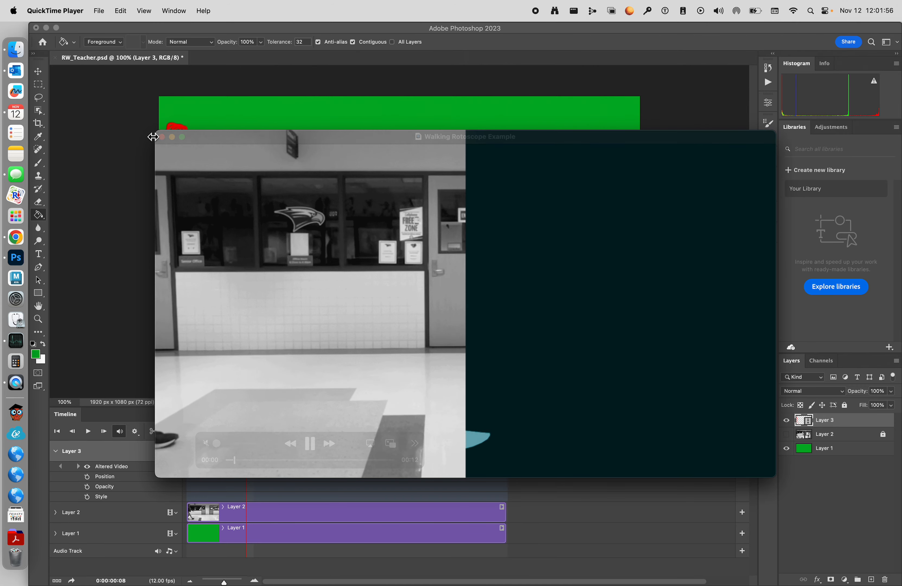
click(162, 136)
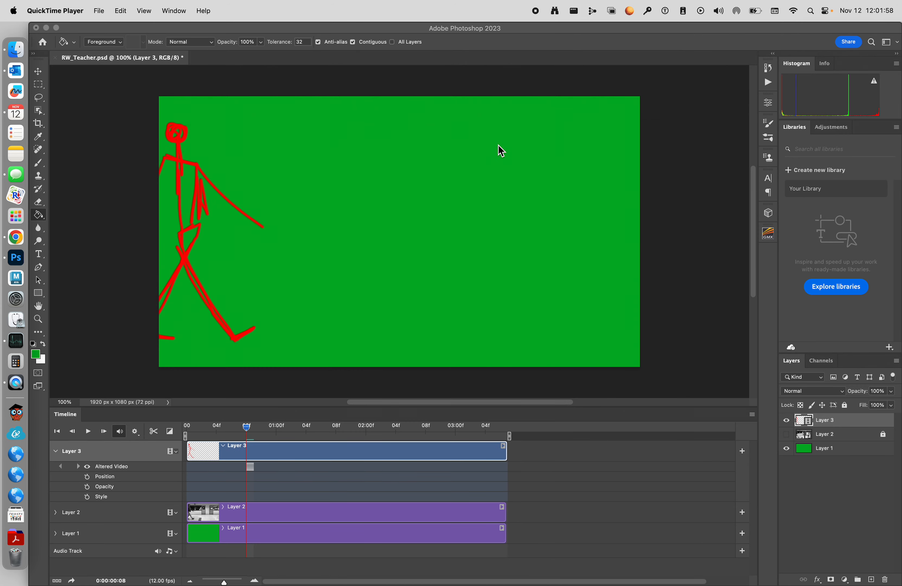